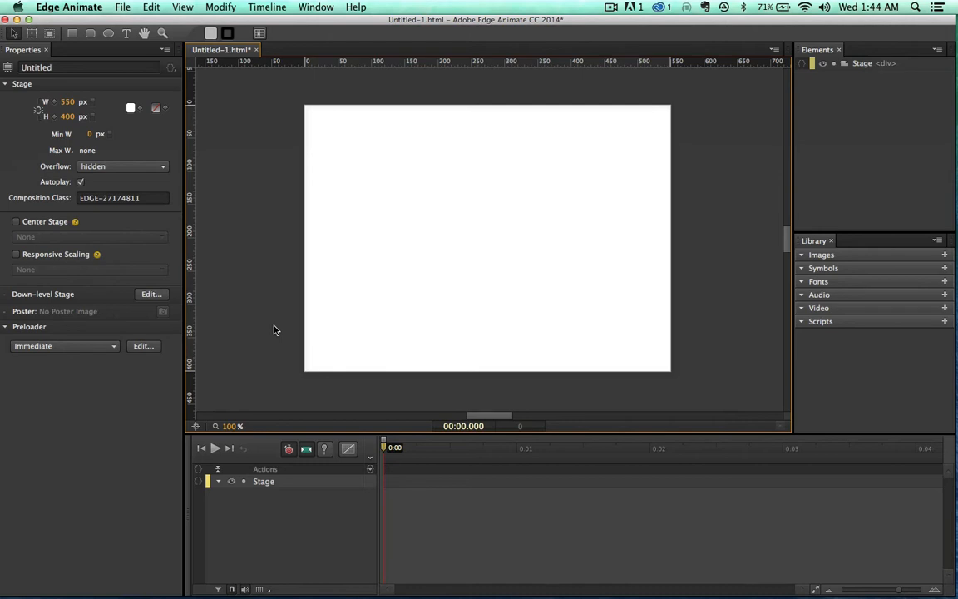
Apply a 270-degree linear gradient to the stage background and set its top color to bright blue
click(130, 107)
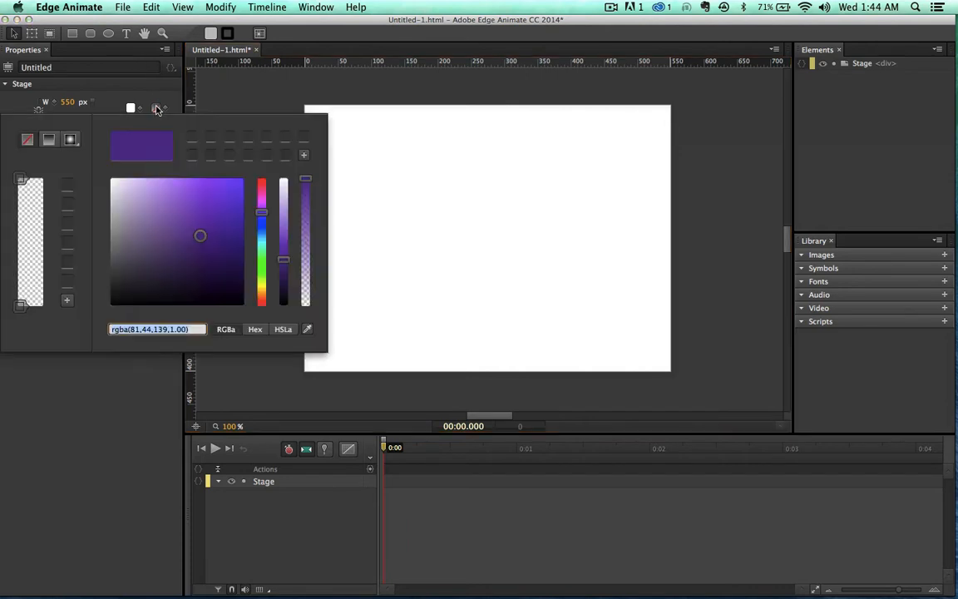
click(20, 178)
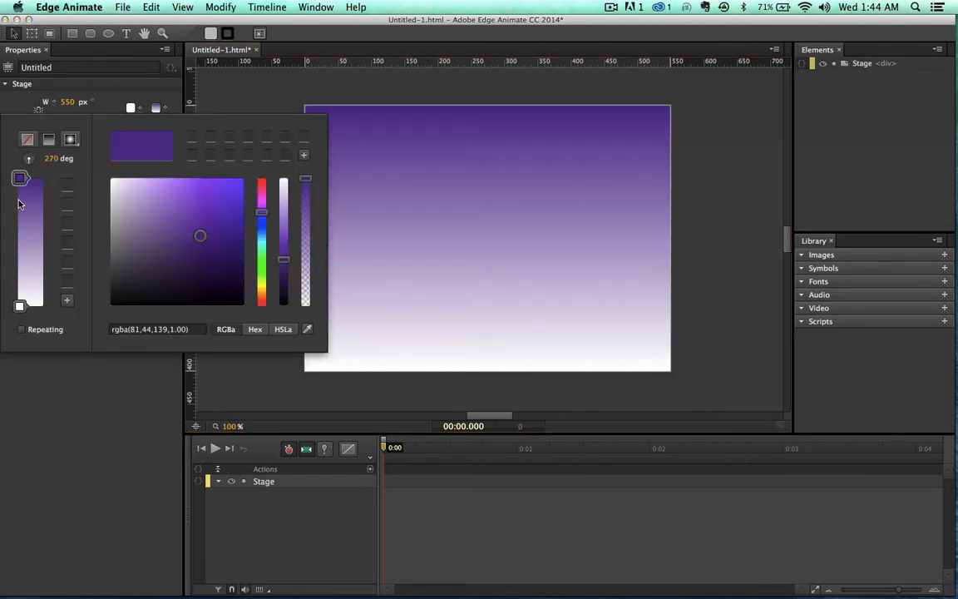
click(261, 218)
click(231, 185)
drag(249, 178, 265, 164)
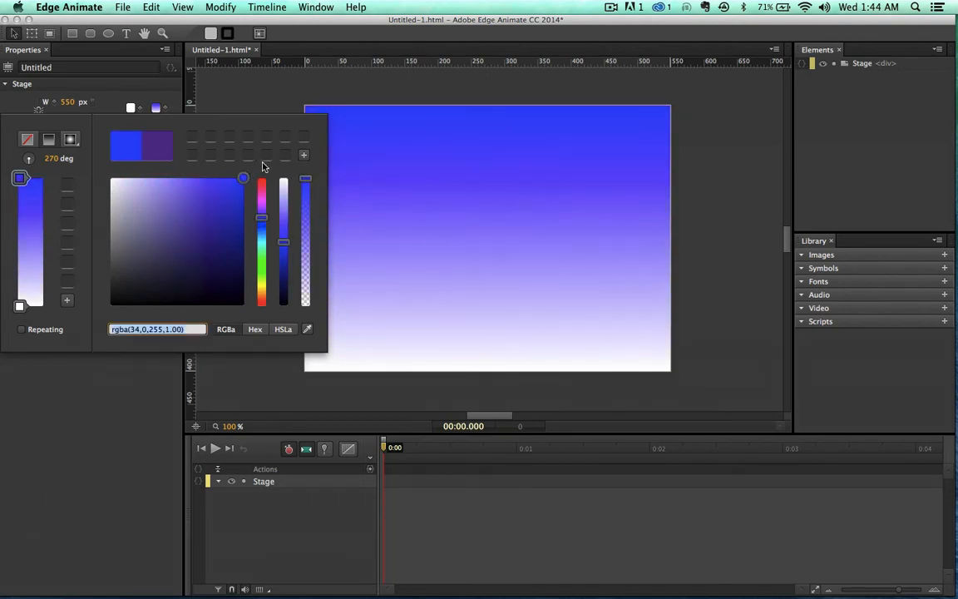
mouse_move(228, 199)
mouse_down()
mouse_move(246, 220)
mouse_move(244, 237)
mouse_up()
Set the gradient's bottom color to dark gray rgba(45,43,43,1.00) and shift the top color to a darker blue
click(20, 305)
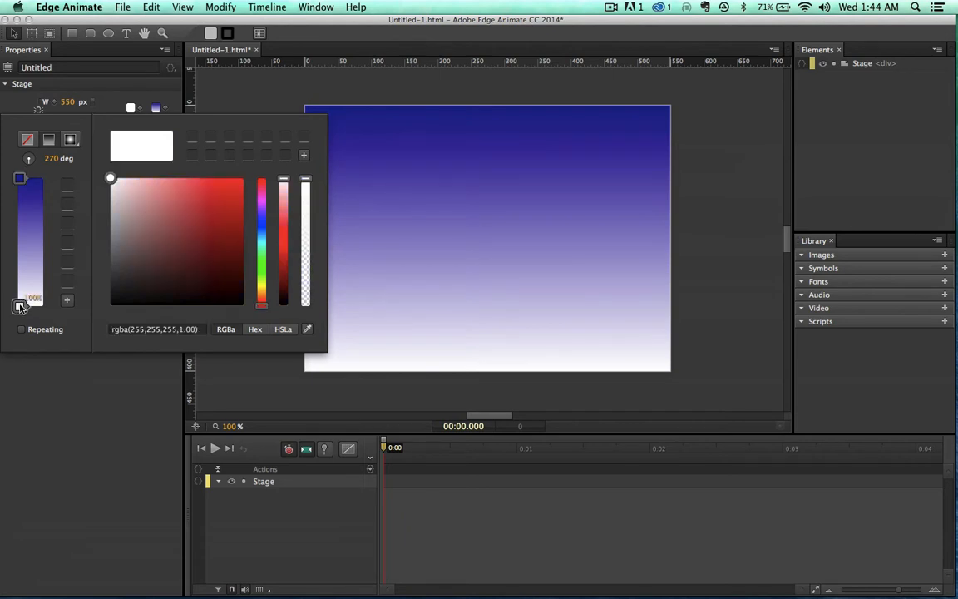
mouse_move(175, 285)
mouse_down()
mouse_move(137, 278)
mouse_move(117, 302)
mouse_move(116, 283)
mouse_up()
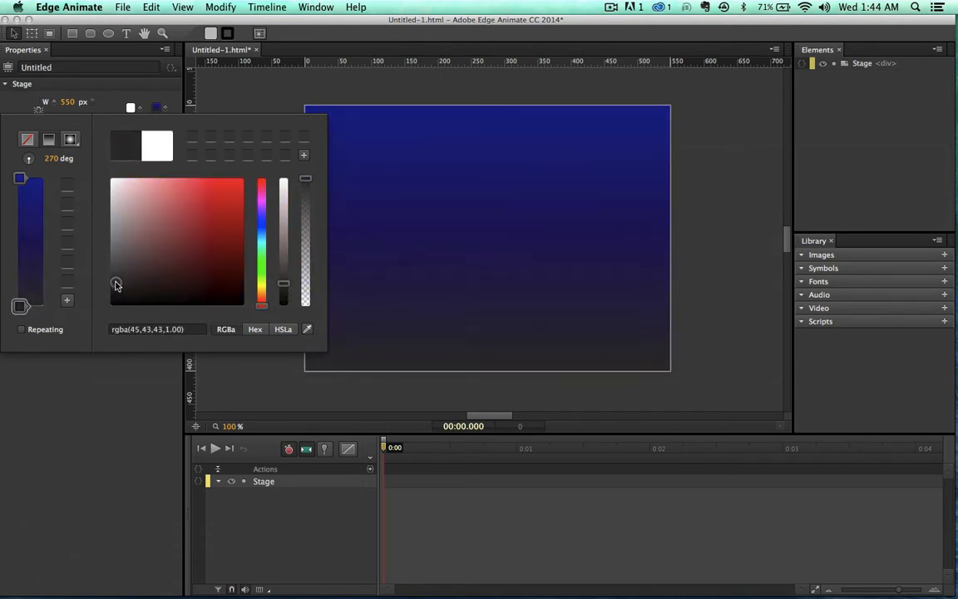
click(20, 177)
drag(260, 219, 261, 234)
click(262, 98)
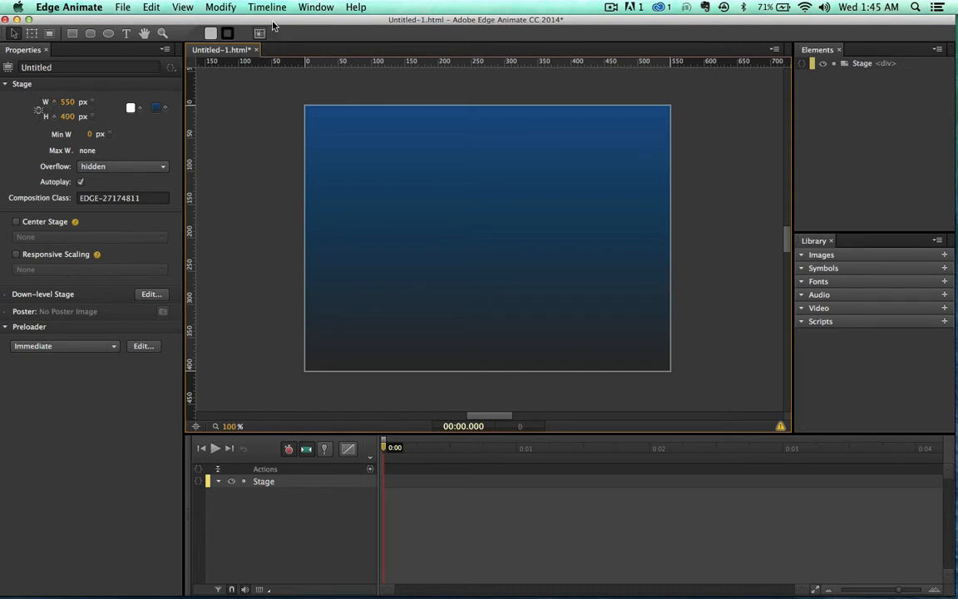
drag(272, 25, 281, 23)
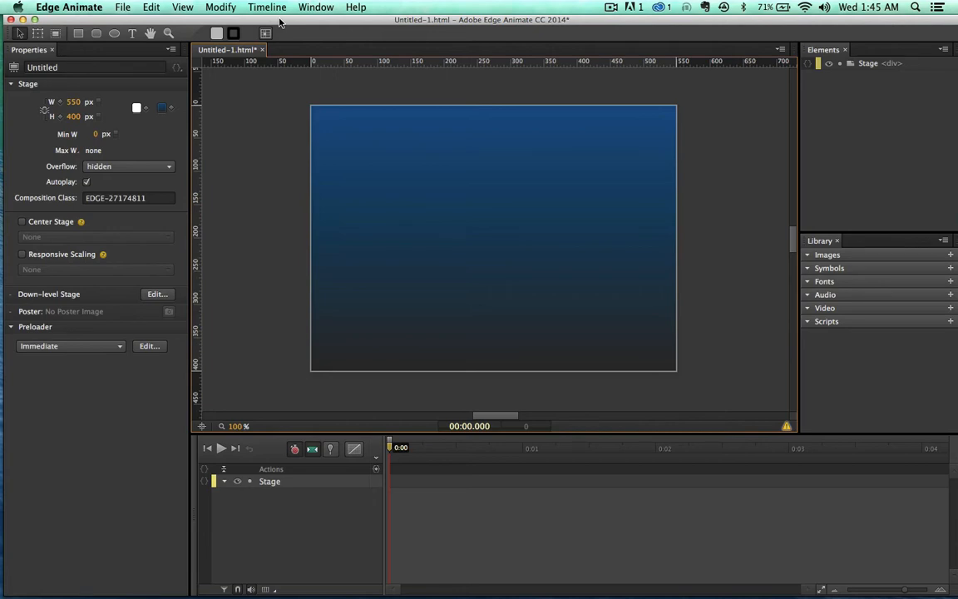
drag(280, 23, 276, 23)
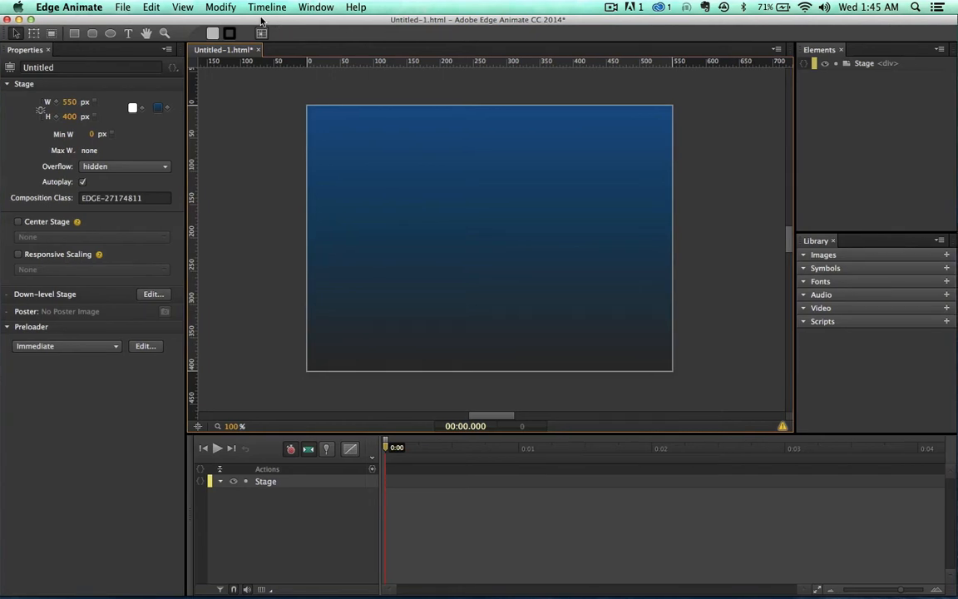
click(122, 9)
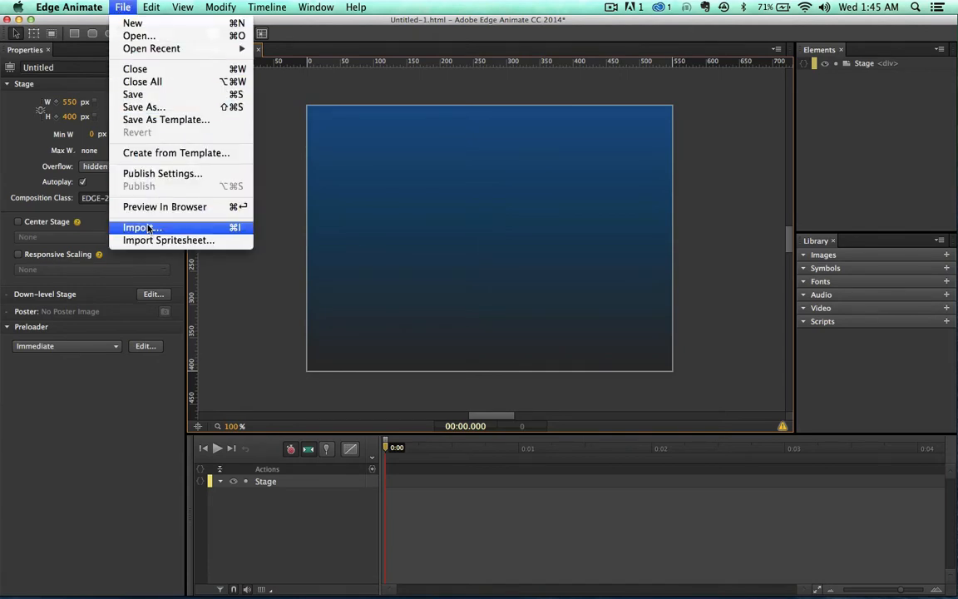
click(727, 155)
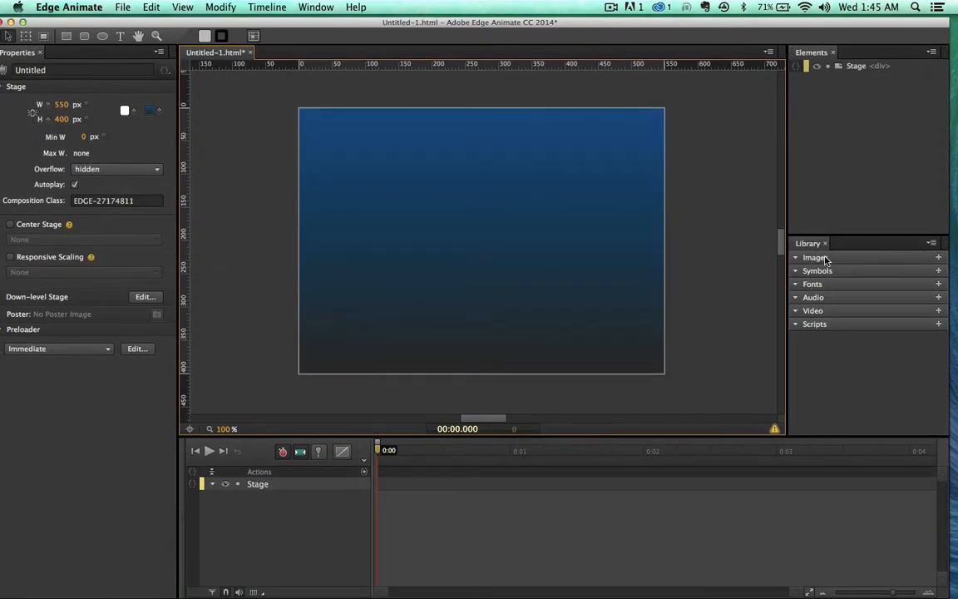
Open the image import dialog and preview the files in the tree birds assets folder
click(938, 258)
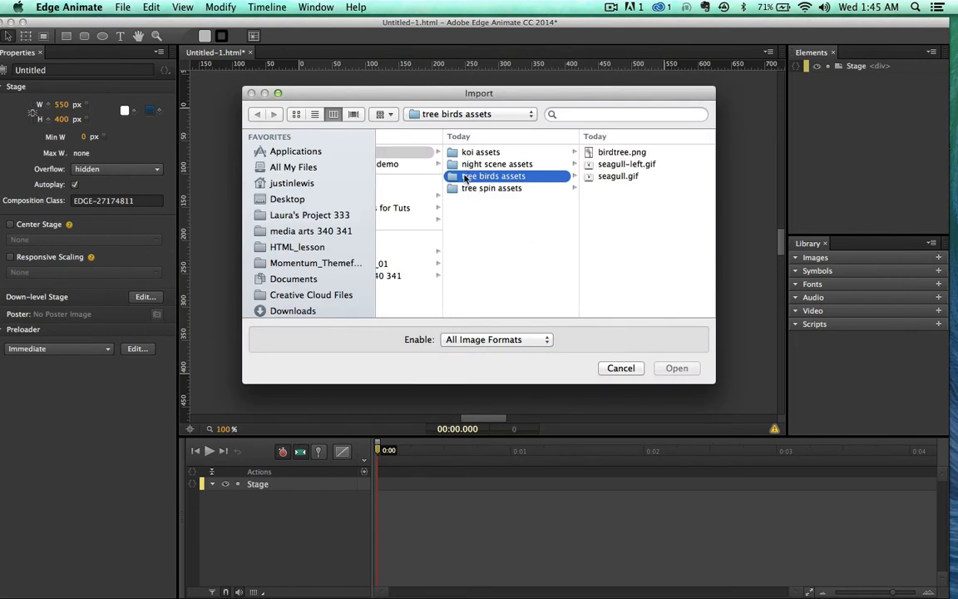
click(598, 154)
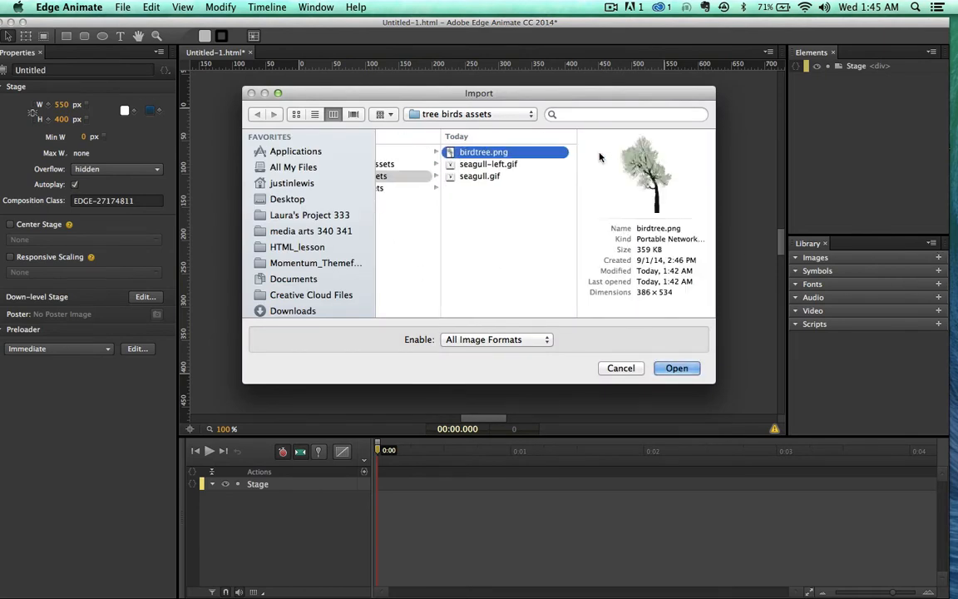
key(space)
key(Down)
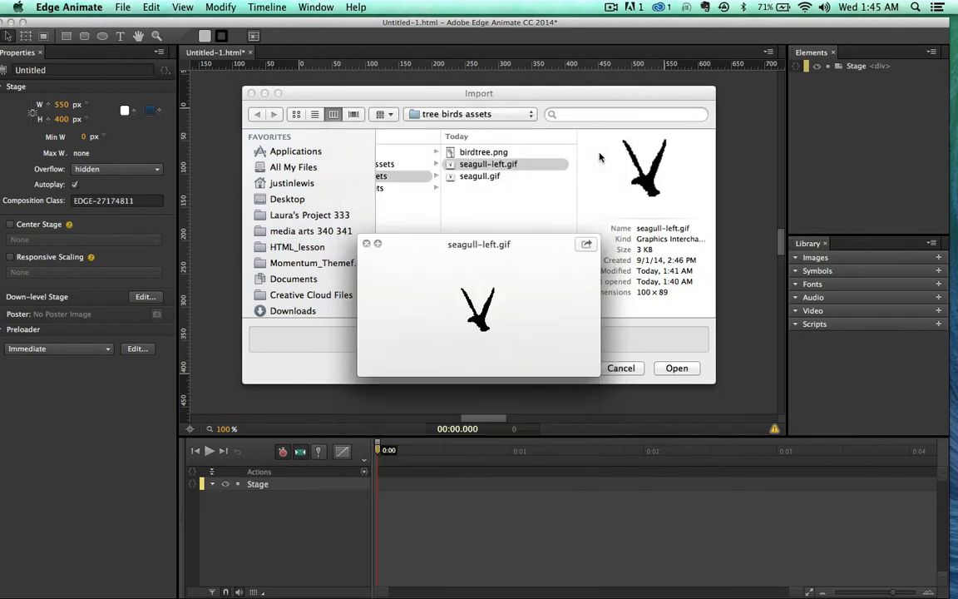
key(Down)
key(Up)
key(Down)
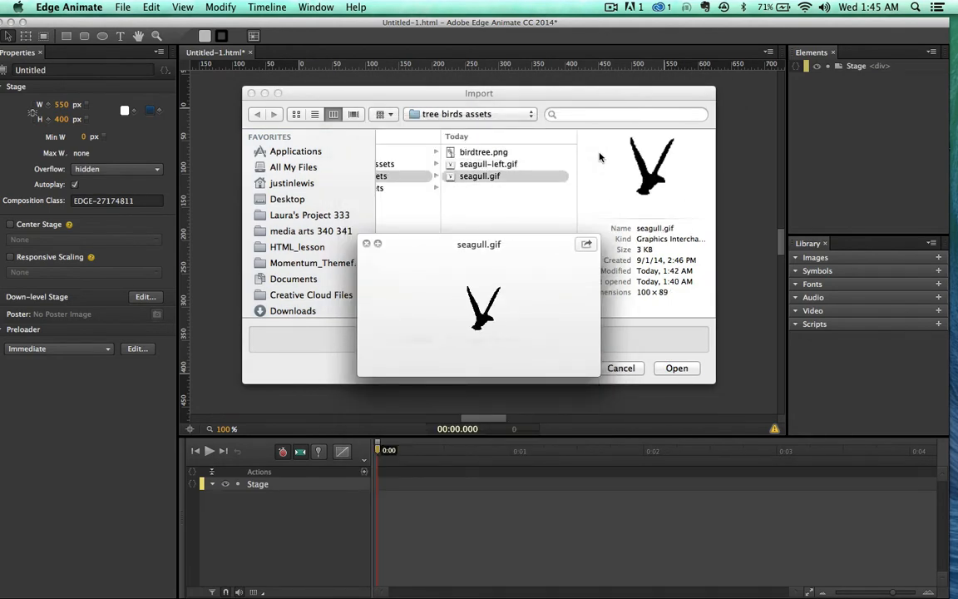
key(Up)
key(Up)
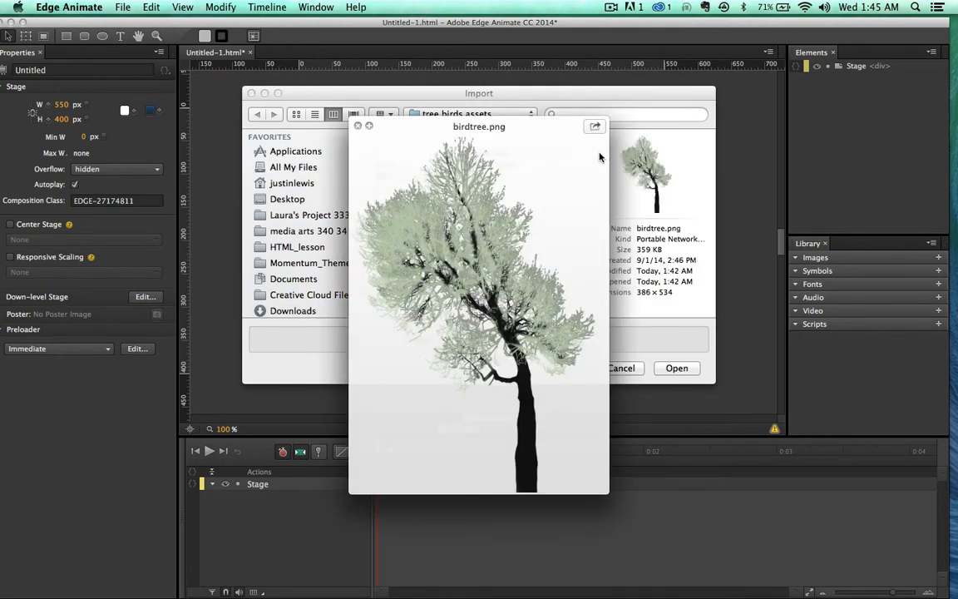
key(space)
key(space)
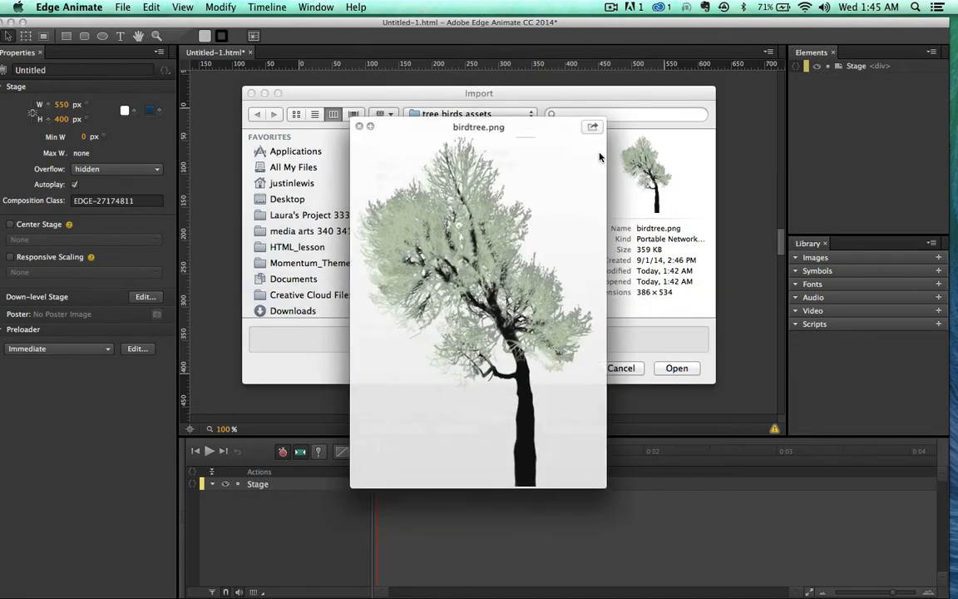
key(Down)
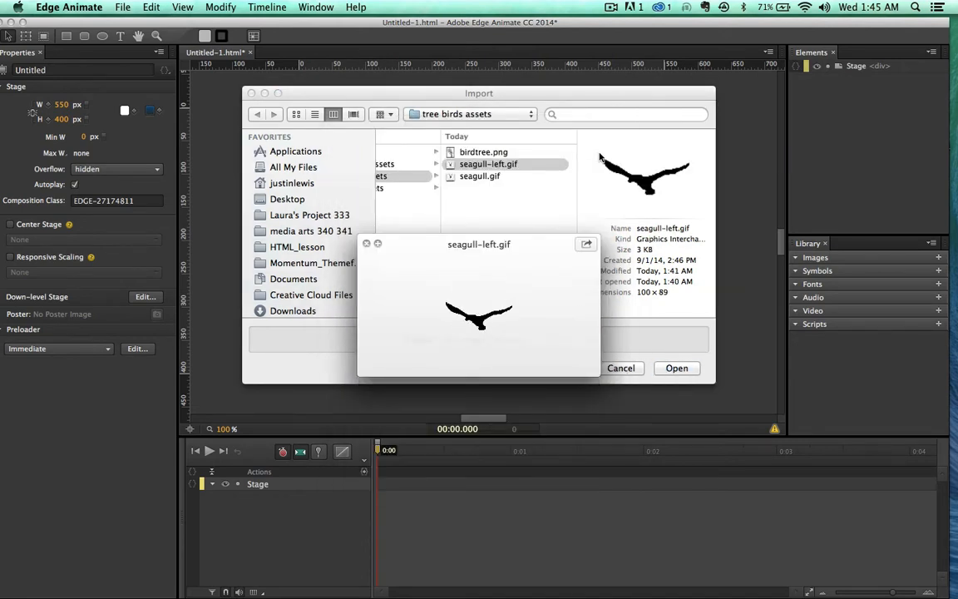
key(Down)
key(Up)
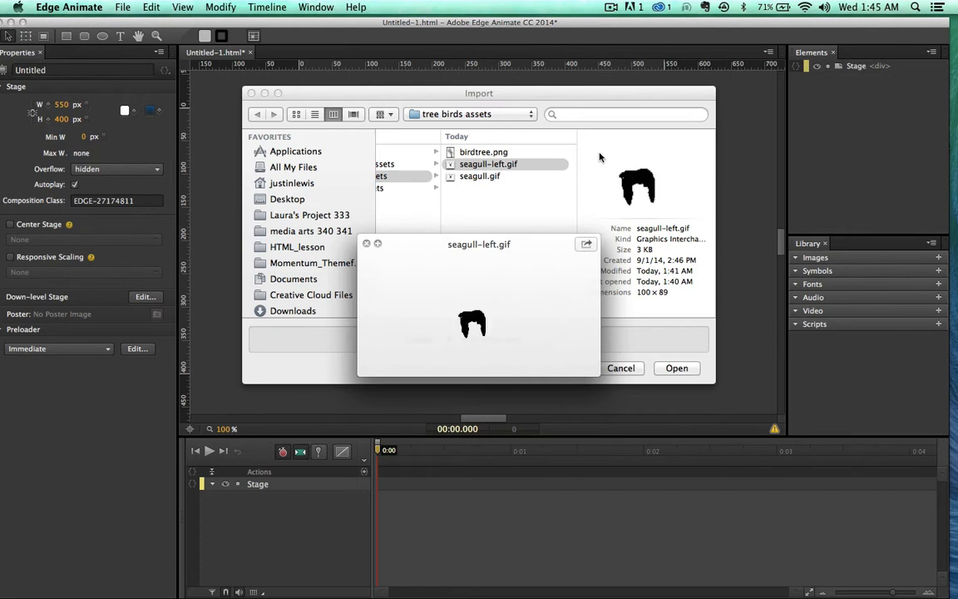
key(Down)
key(Up)
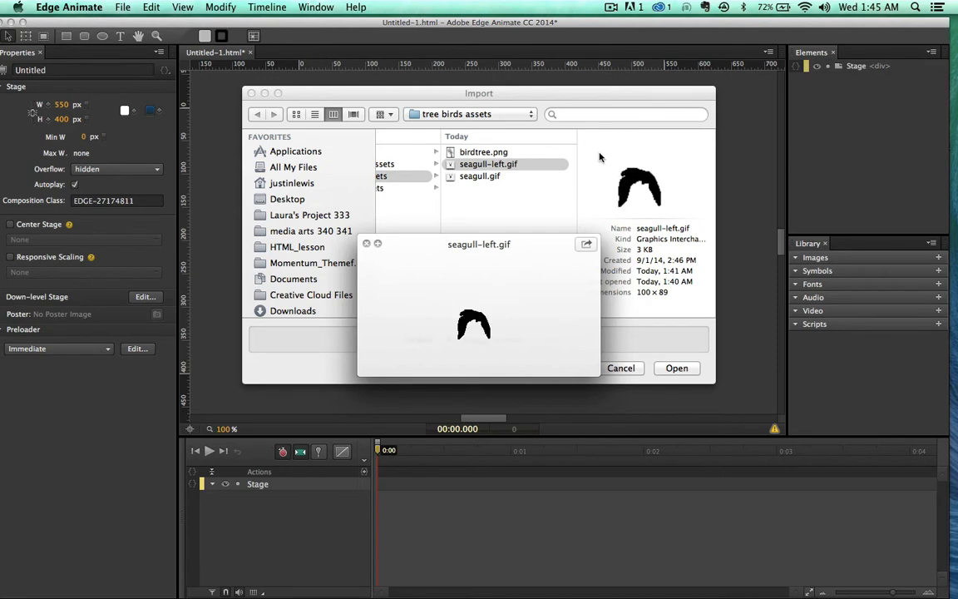
key(Down)
key(Up)
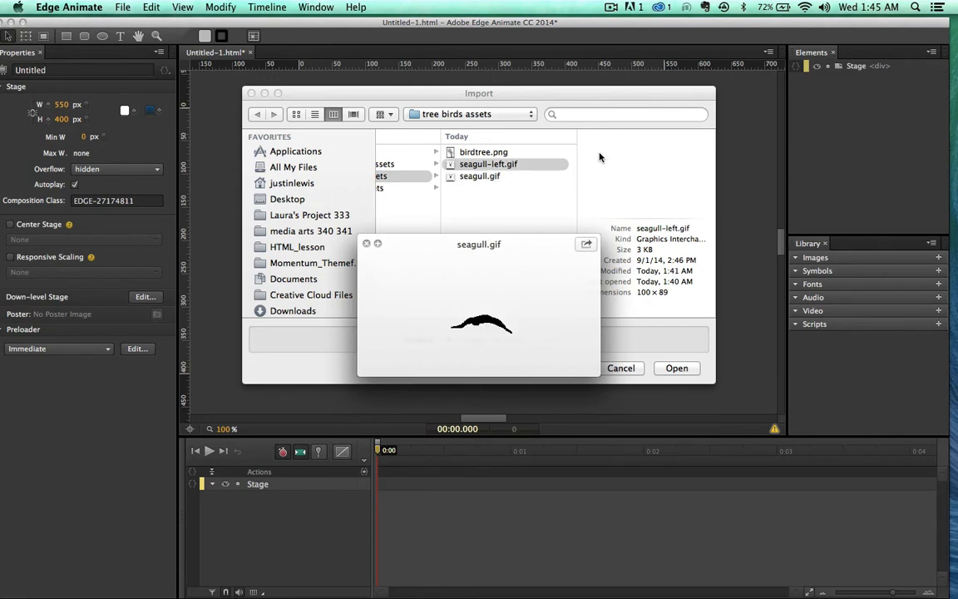
key(Down)
key(Up)
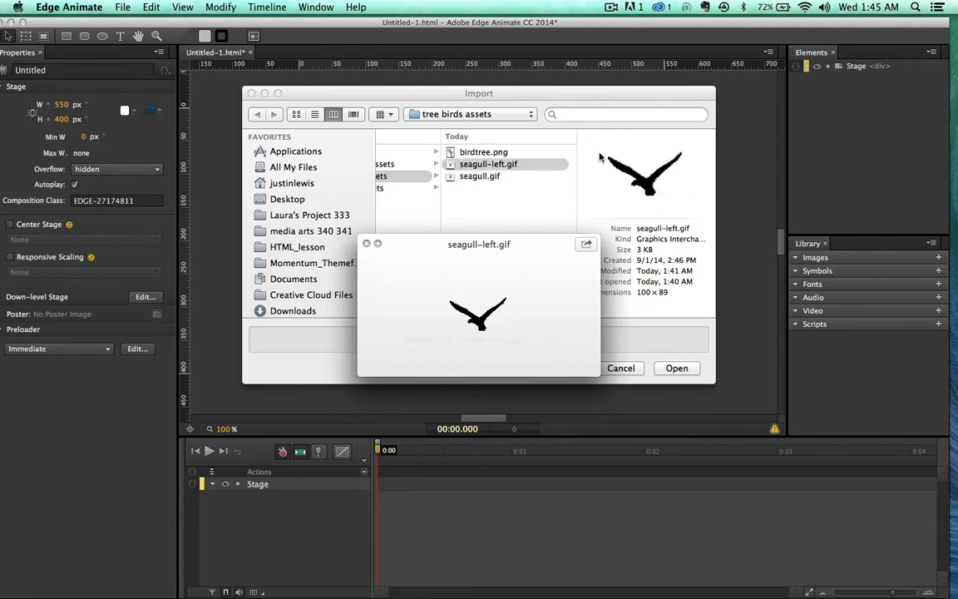
key(space)
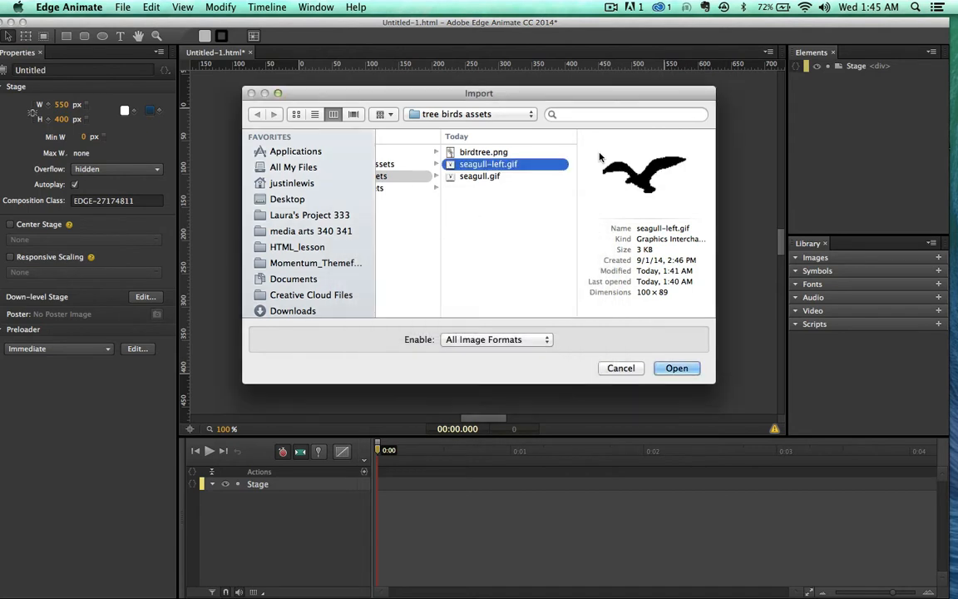
Import birdtree.png, seagull-left.gif and seagull.gif into the library's images
click(464, 151)
shift+click(465, 164)
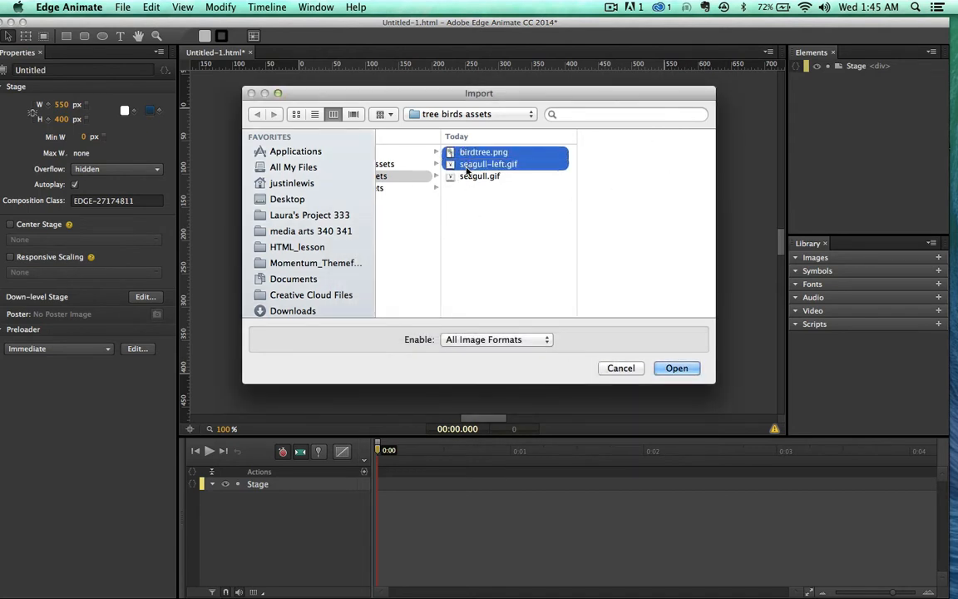
shift+click(467, 176)
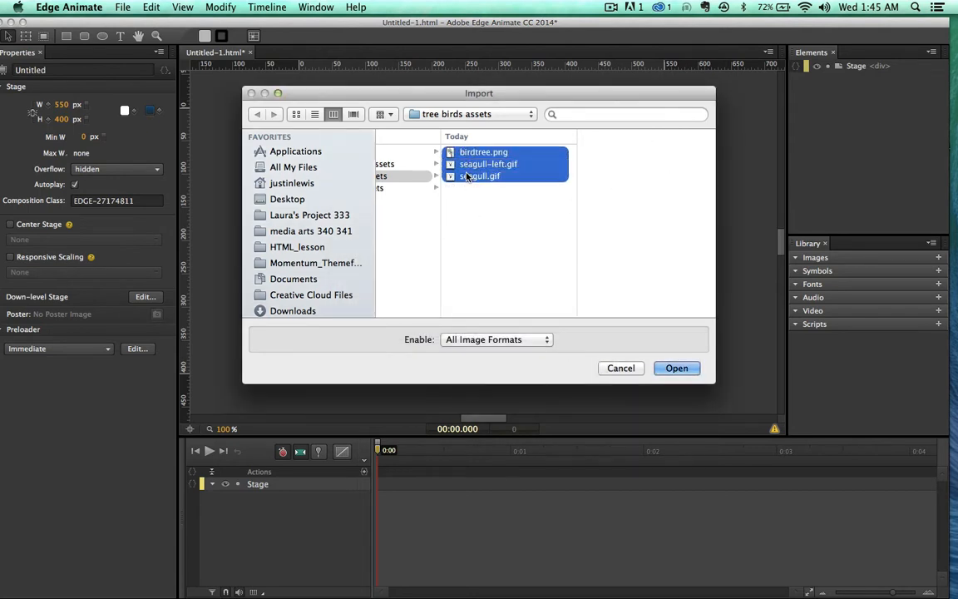
click(671, 368)
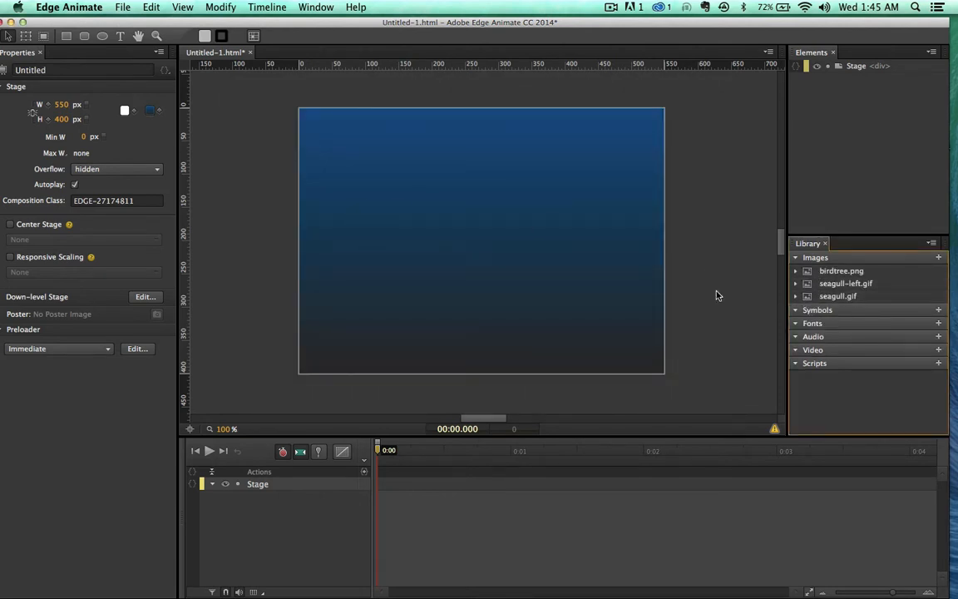
Save the composition as tree_birds.html inside a new Desktop folder named symbols demo
click(115, 6)
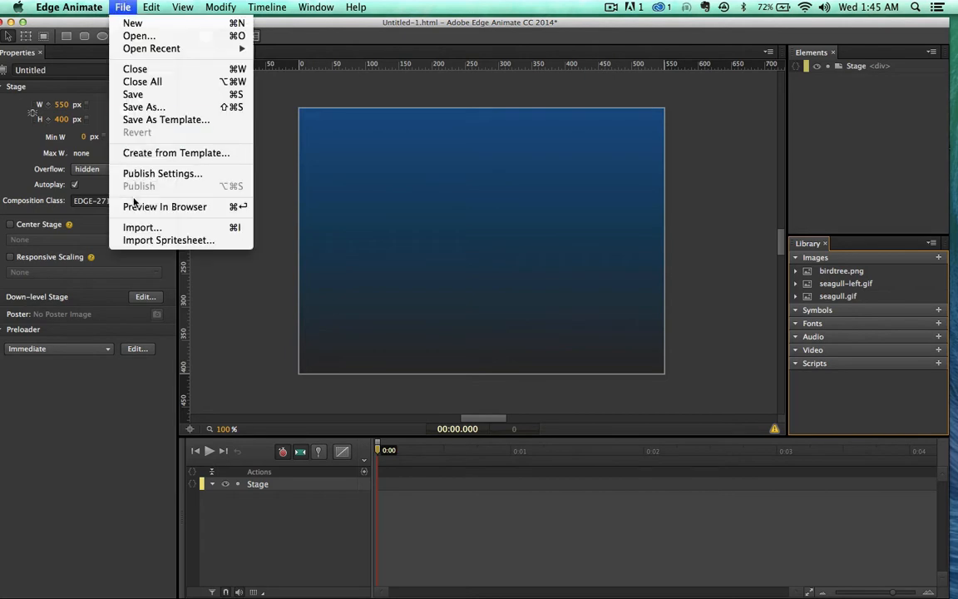
click(268, 189)
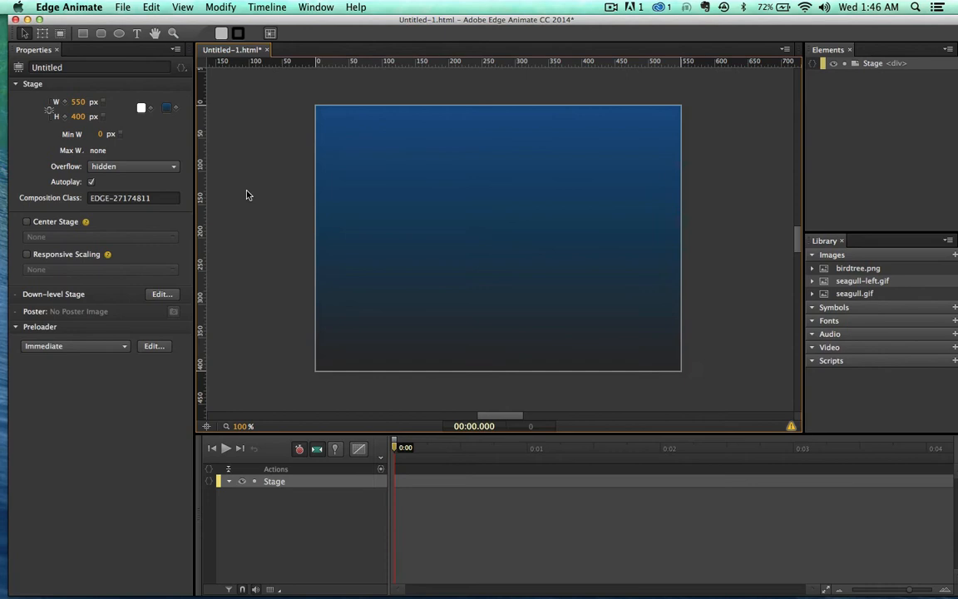
key(super+s)
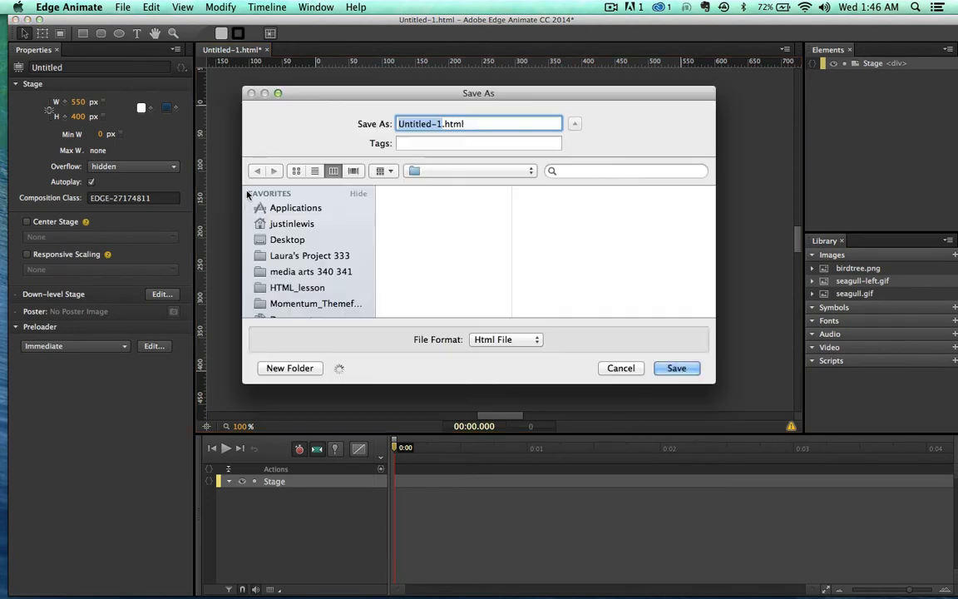
click(276, 240)
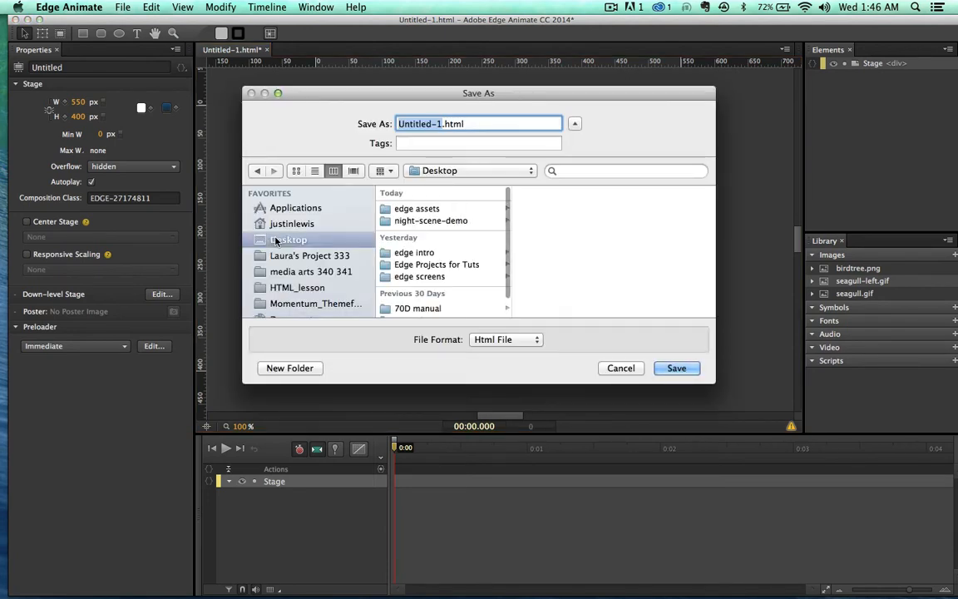
click(288, 368)
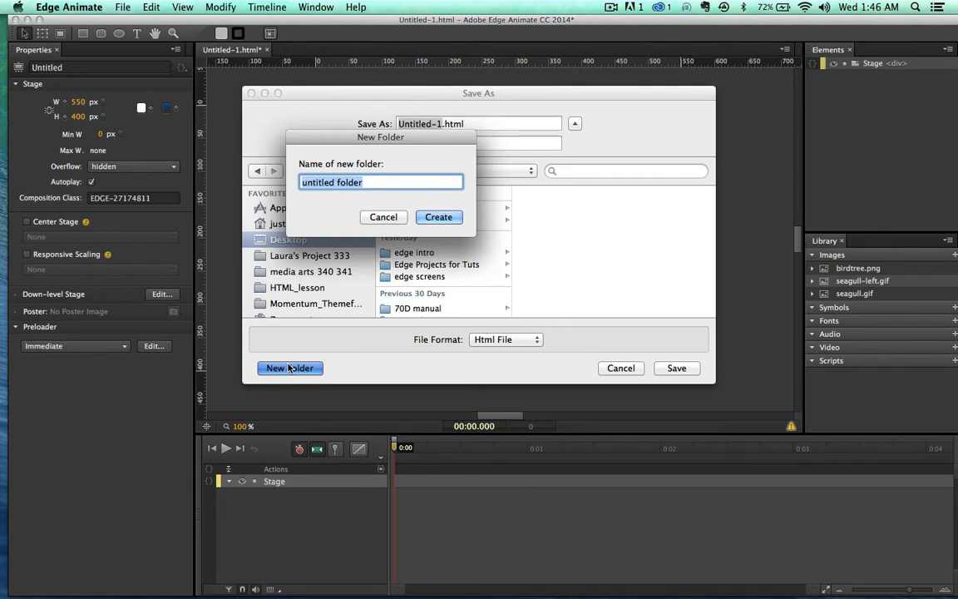
text(symbols demo)
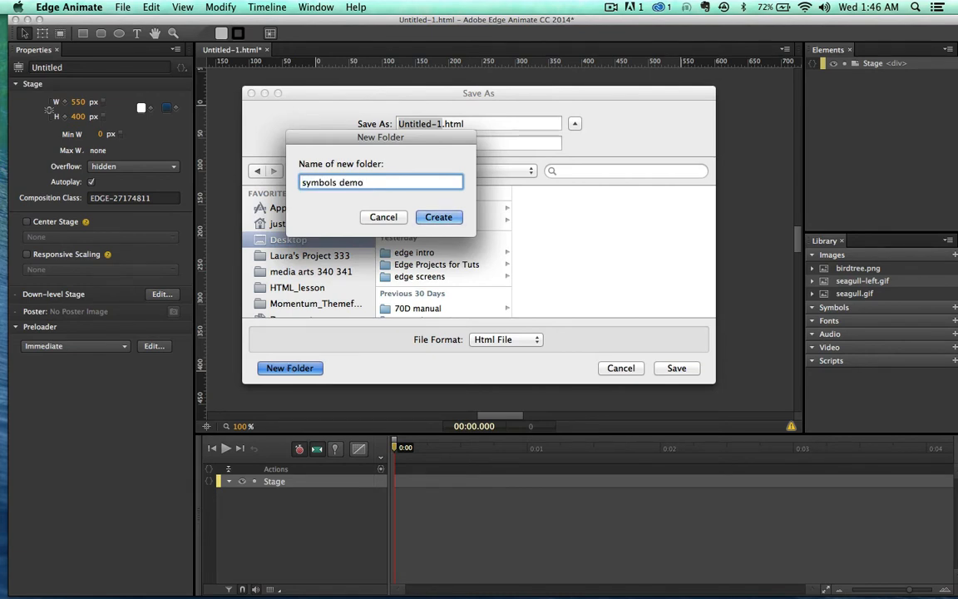
key(Return)
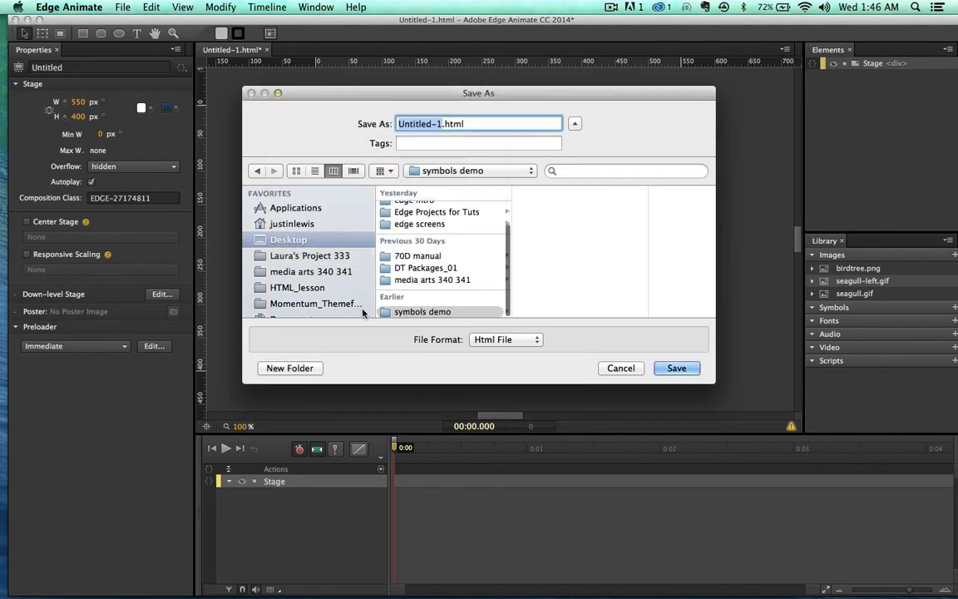
text(tree_birds)
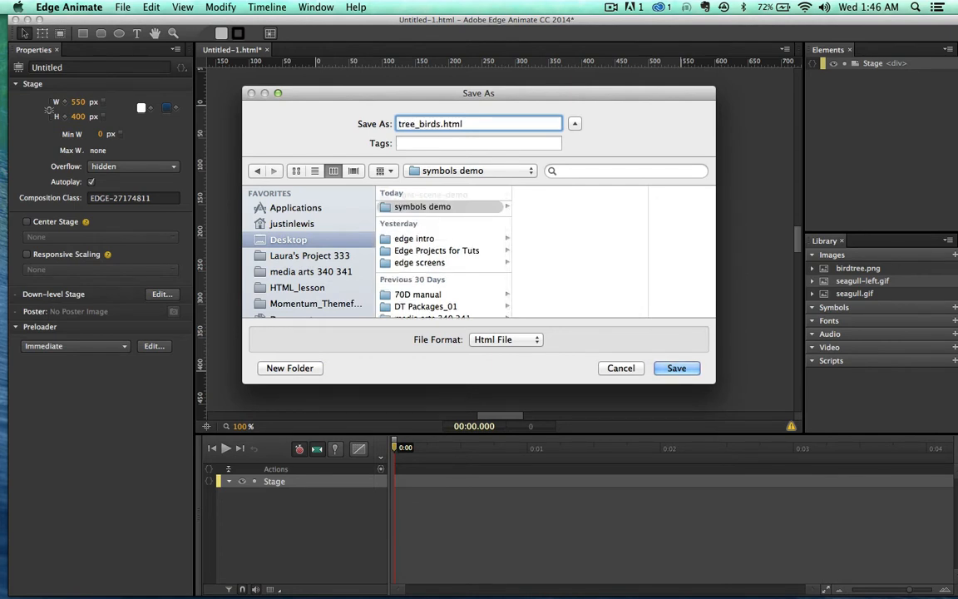
key(Return)
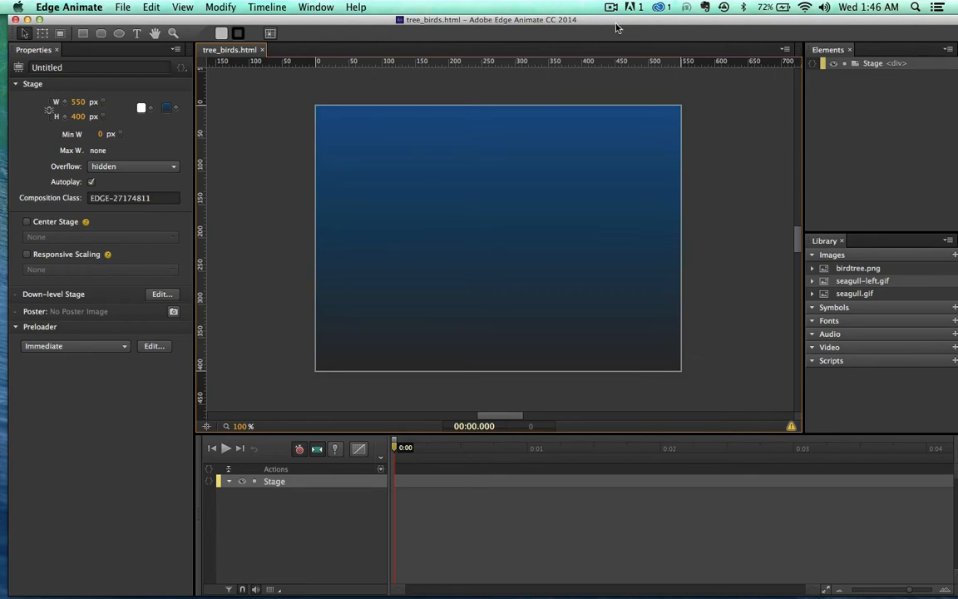
drag(613, 21, 340, 20)
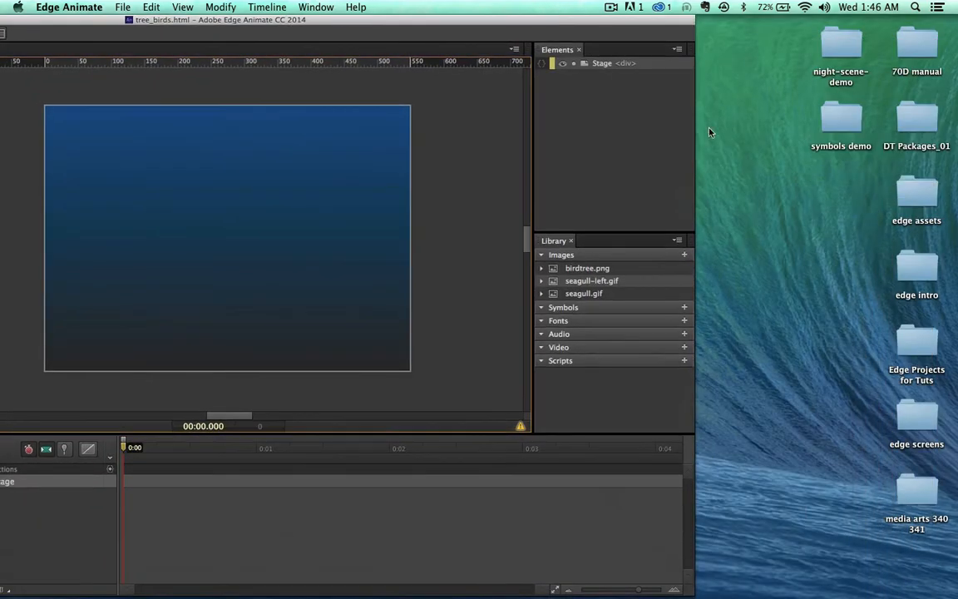
Open the saved symbols demo folder, enter its images subfolder and preview the image files
double_click(836, 127)
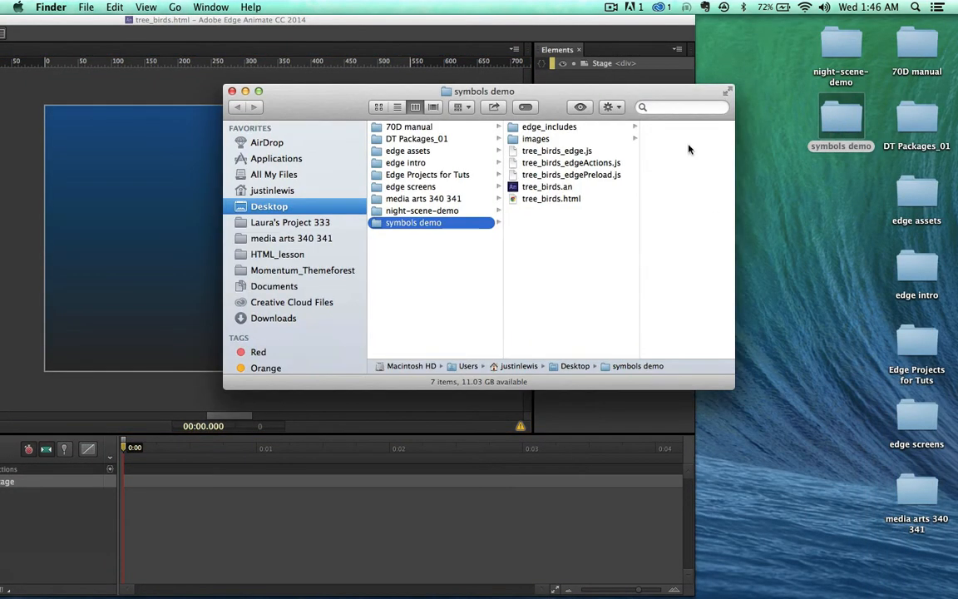
click(532, 139)
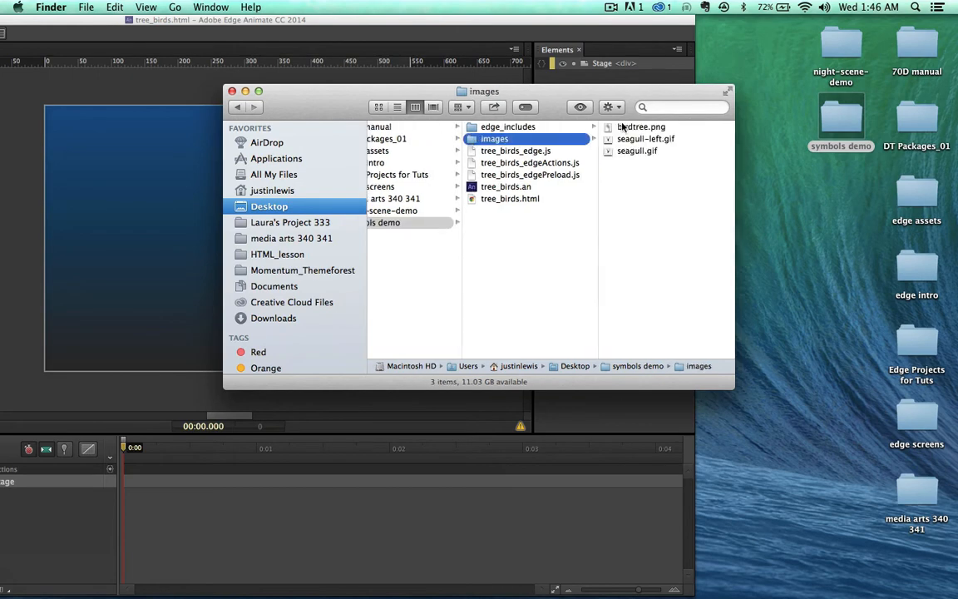
click(622, 126)
key(space)
key(Down)
key(Down)
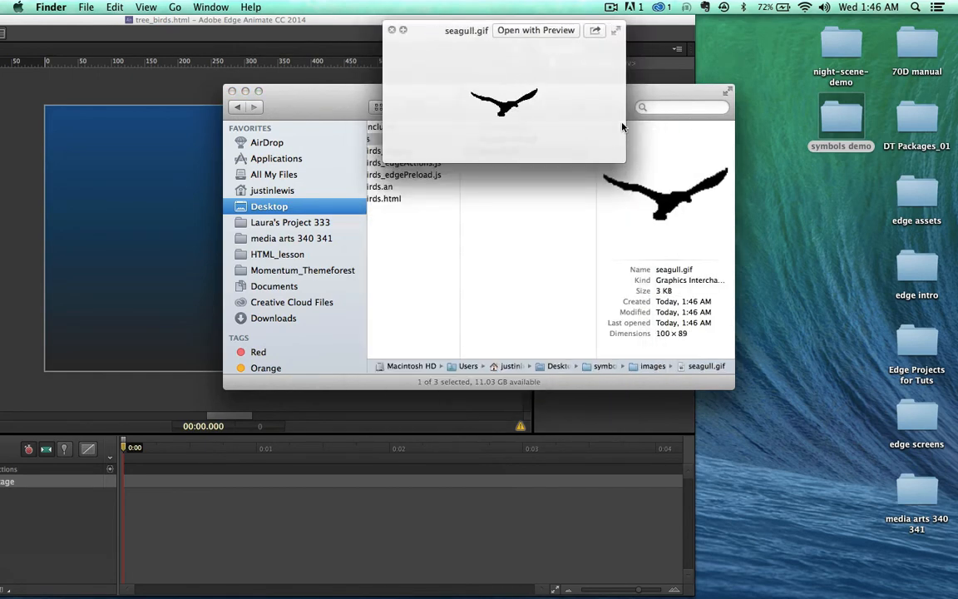
key(Up)
key(Up)
key(space)
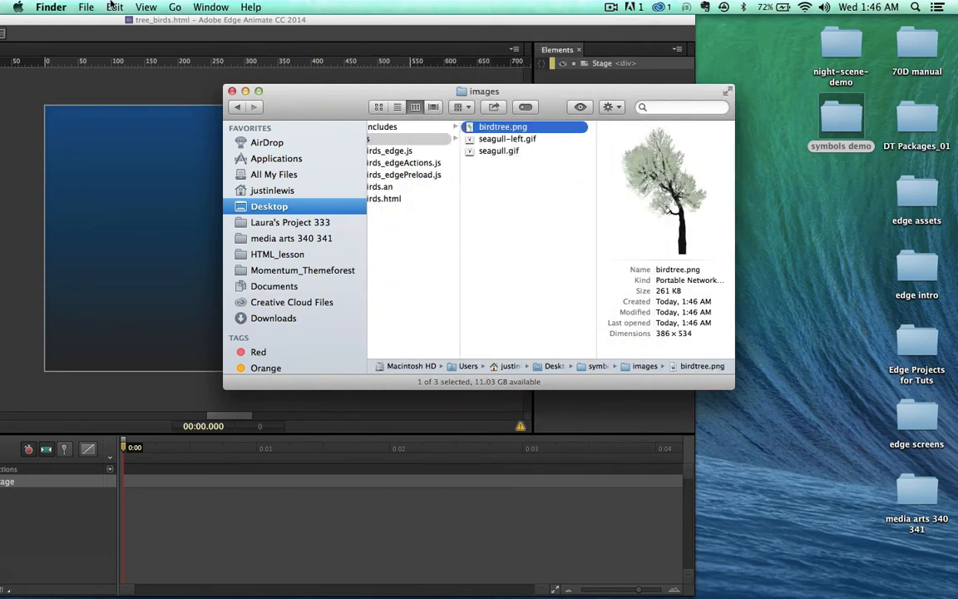
click(75, 22)
click(122, 6)
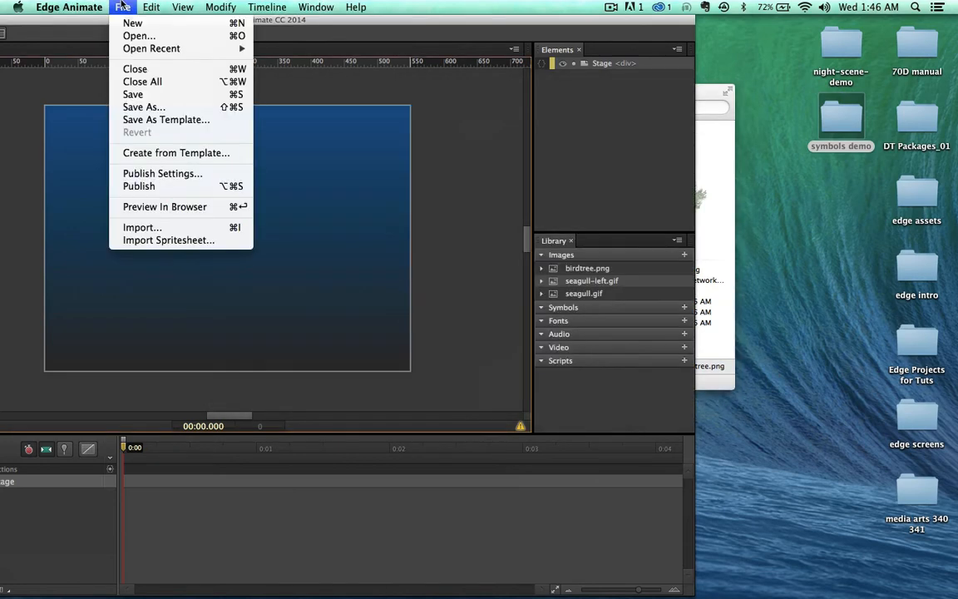
click(603, 166)
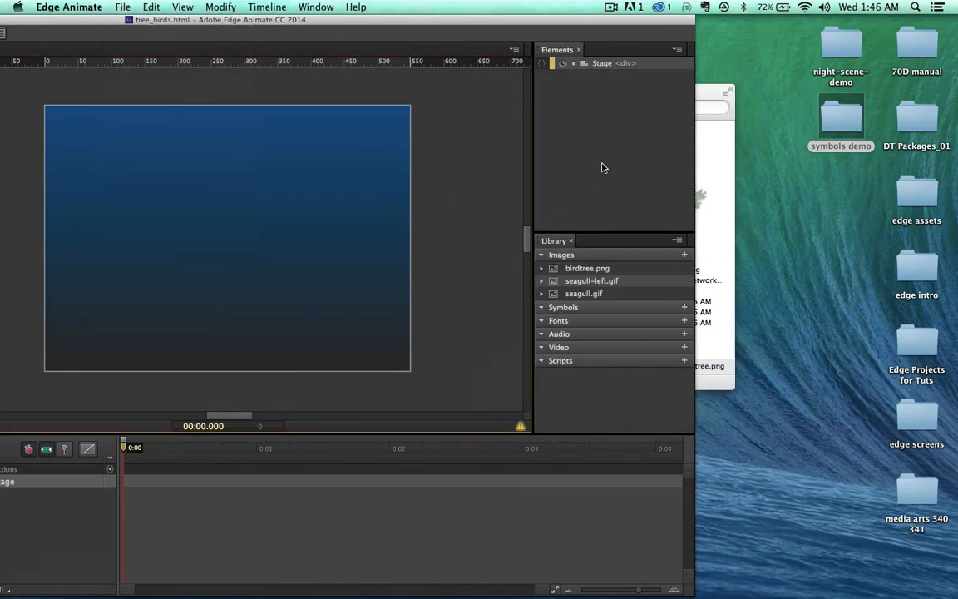
click(706, 91)
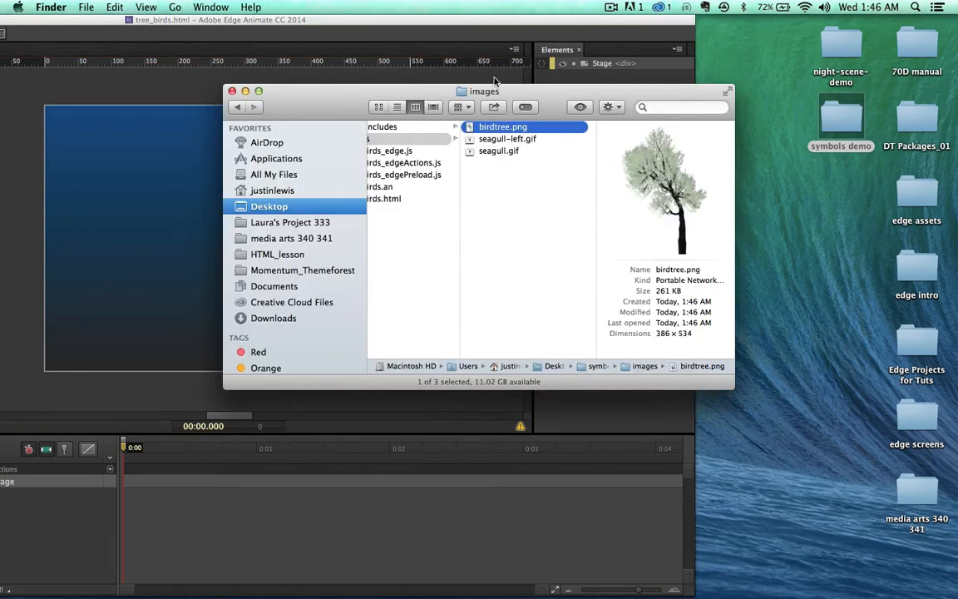
click(232, 91)
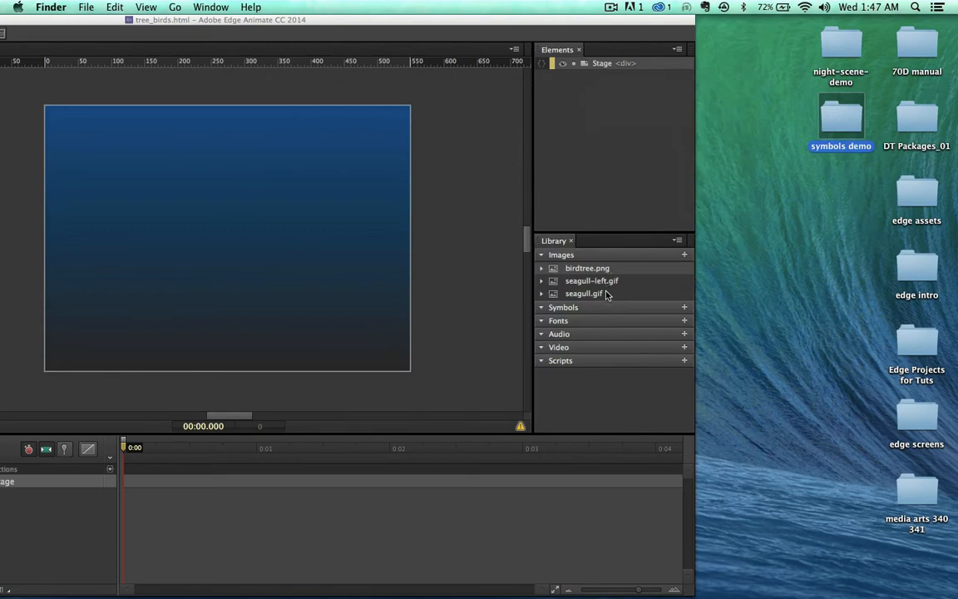
drag(501, 27, 767, 5)
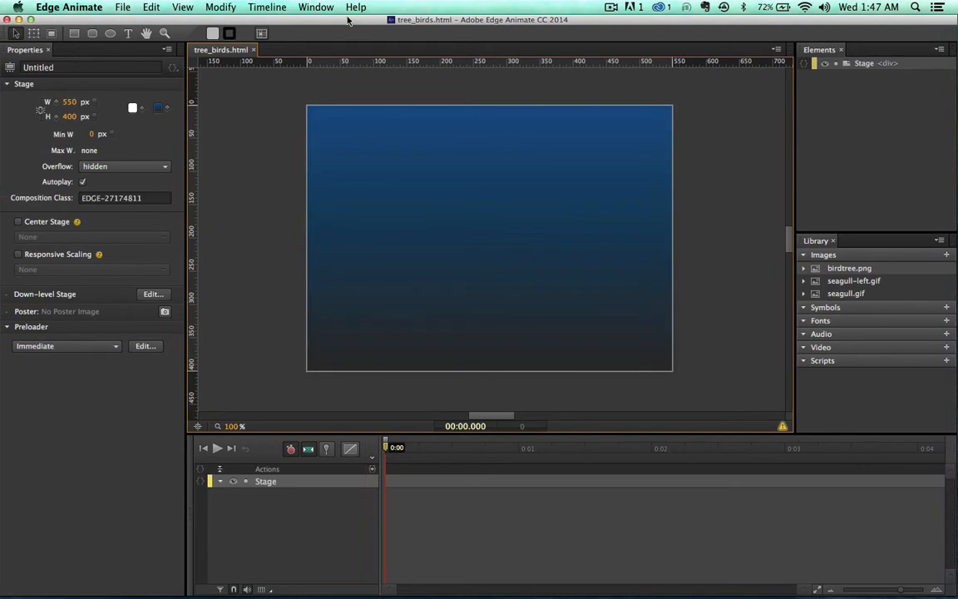
drag(349, 18, 350, 20)
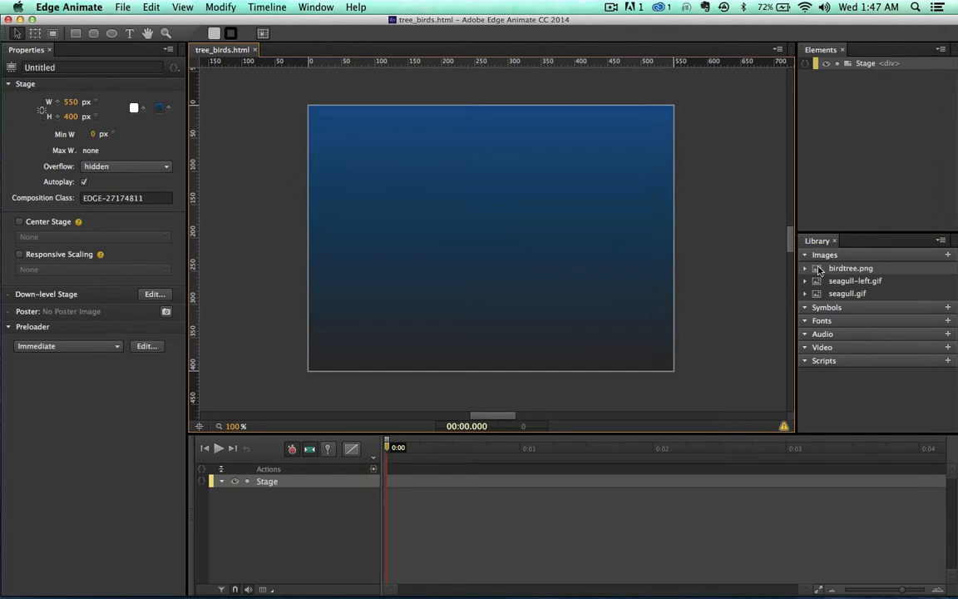
Place birdtree.png on the stage, scaled to 320 × 443 px and positioned at about X 105, Y 5
drag(818, 269, 439, 205)
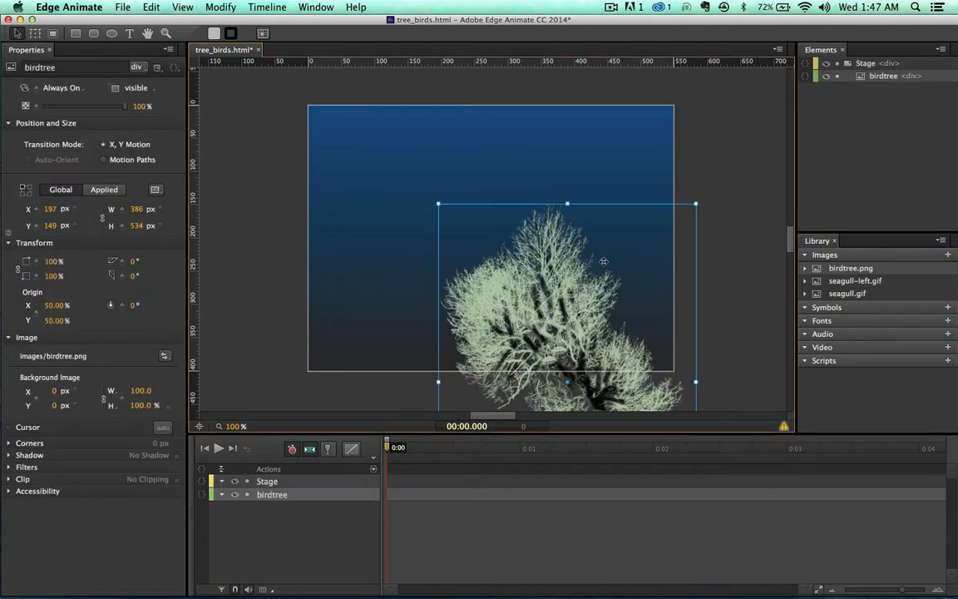
drag(544, 255, 466, 141)
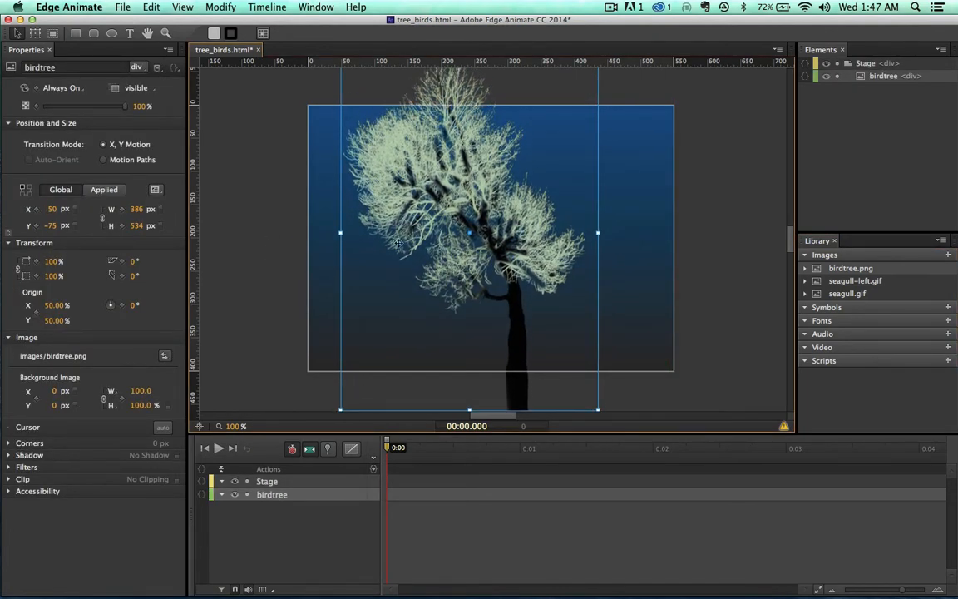
drag(432, 189, 444, 217)
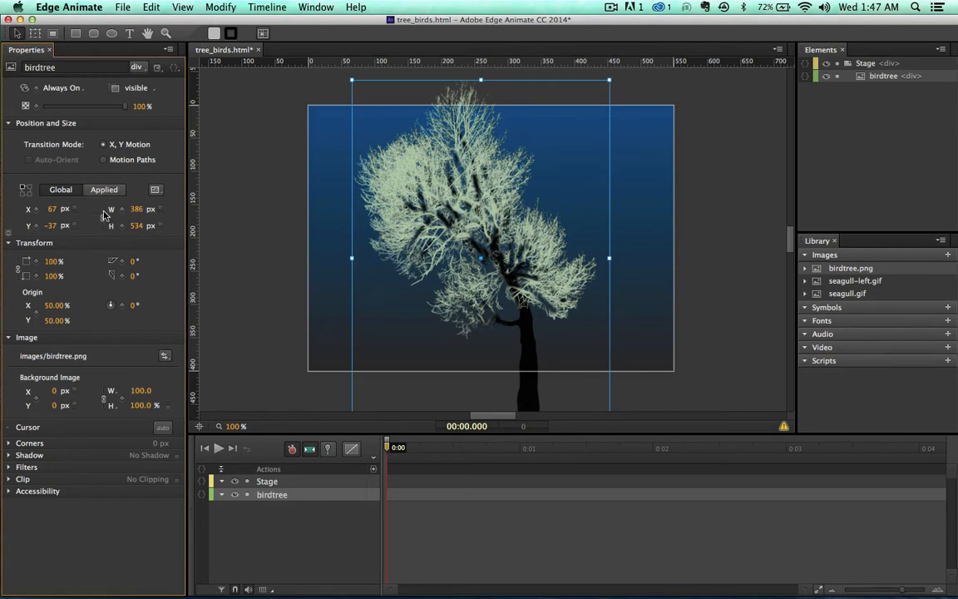
drag(133, 226, 58, 198)
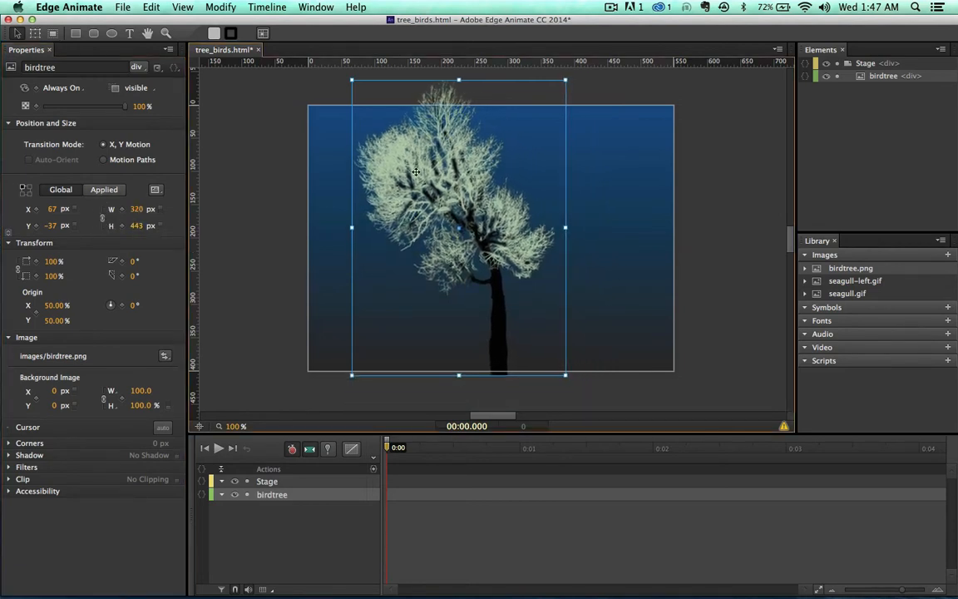
drag(416, 172, 439, 201)
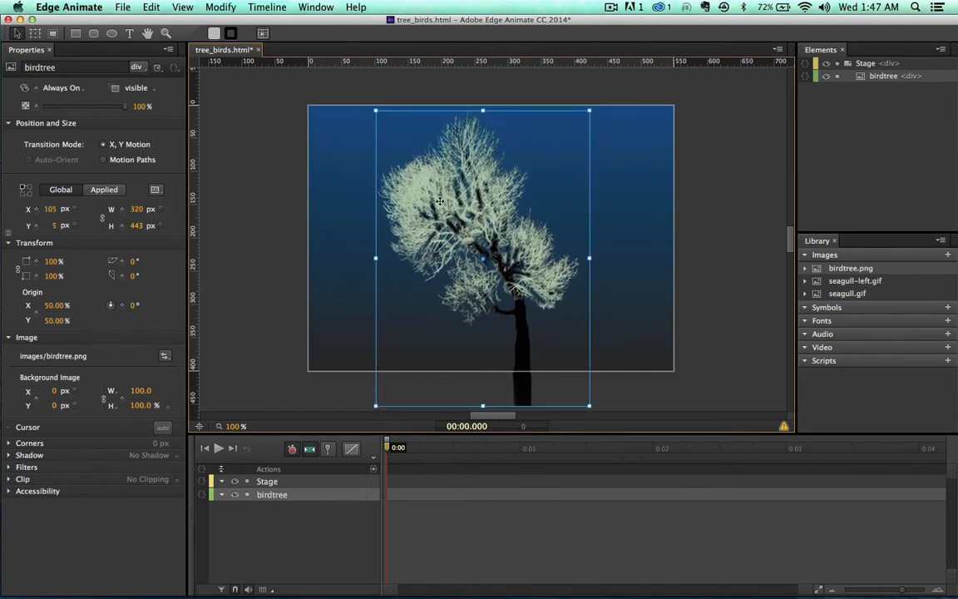
Preview the composition in the browser a few times and return to the editor
key(super+Return)
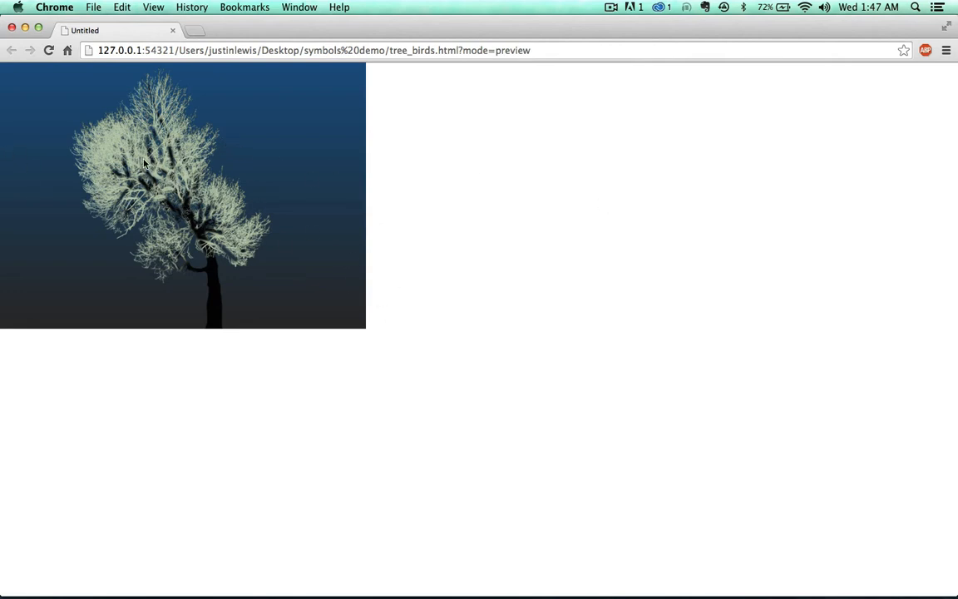
click(12, 29)
click(291, 19)
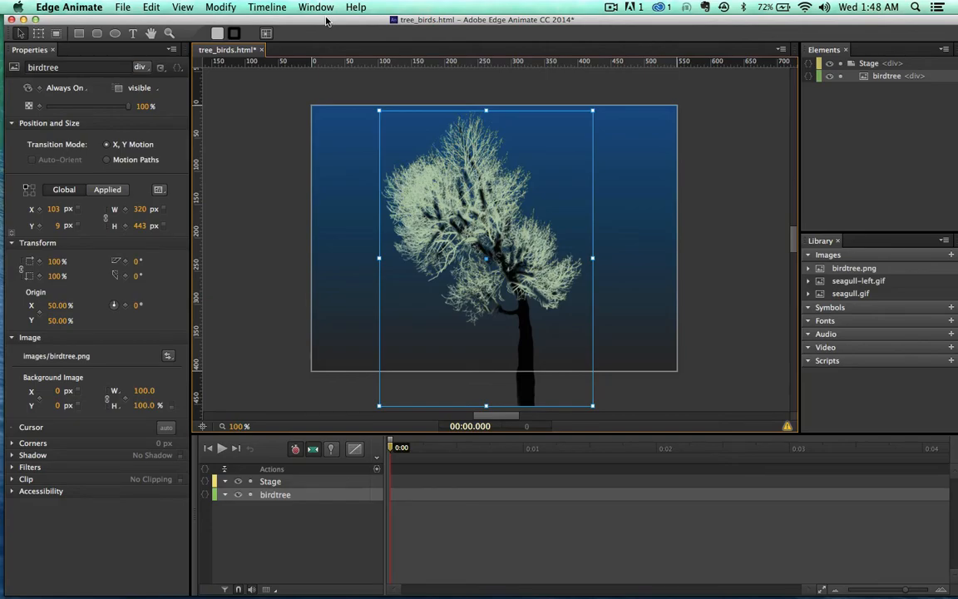
key(super+Return)
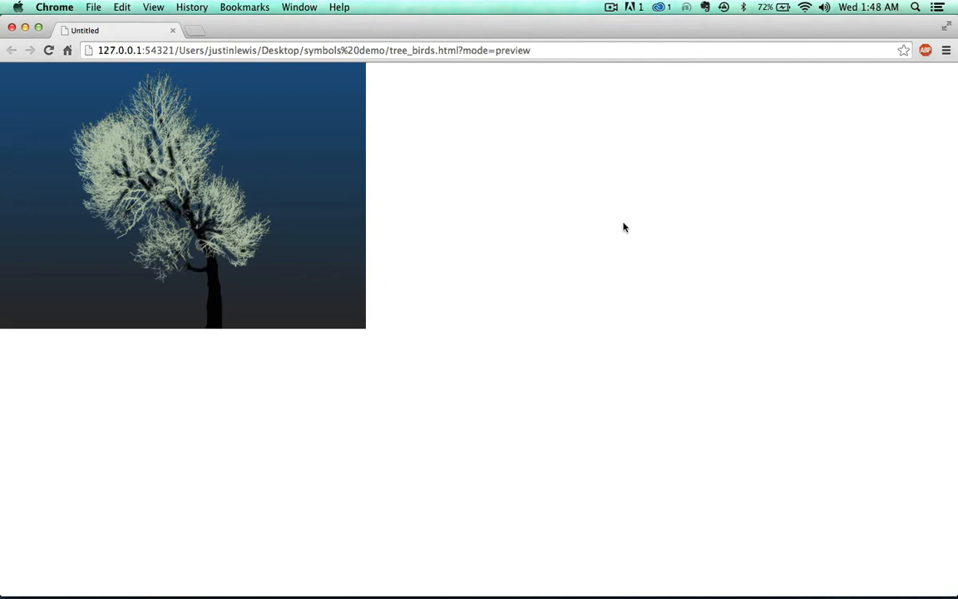
click(12, 27)
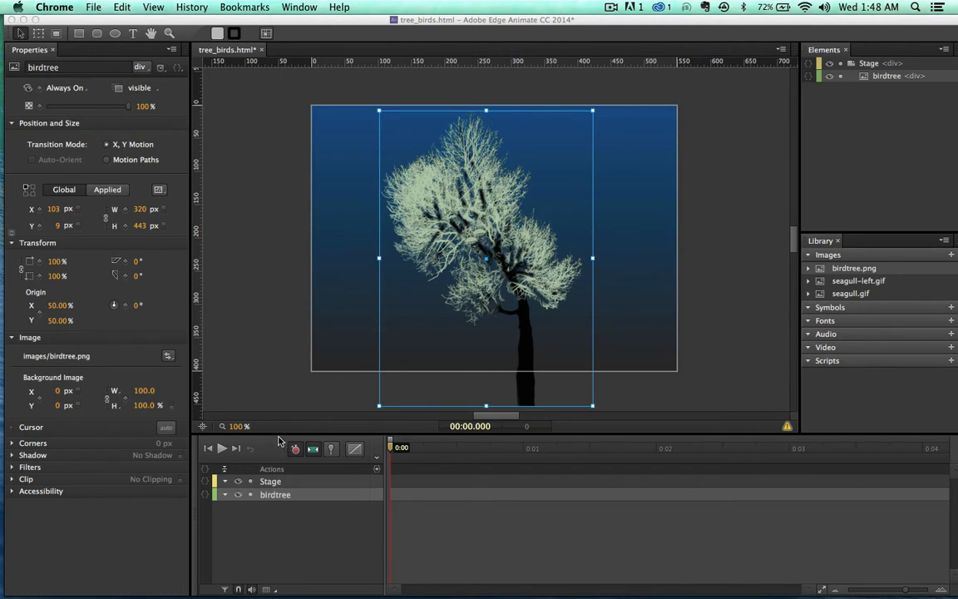
click(291, 286)
key(super+Return)
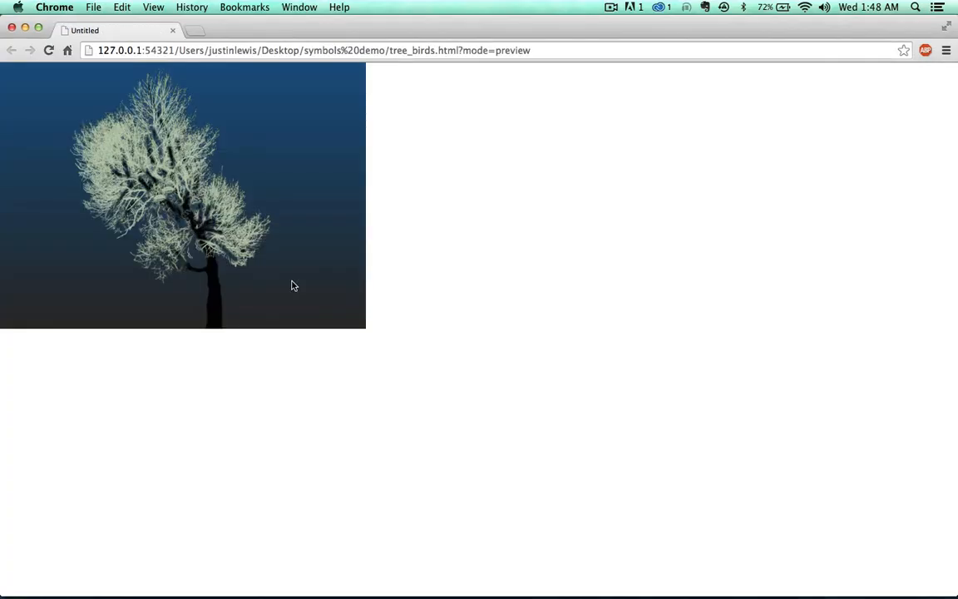
click(13, 29)
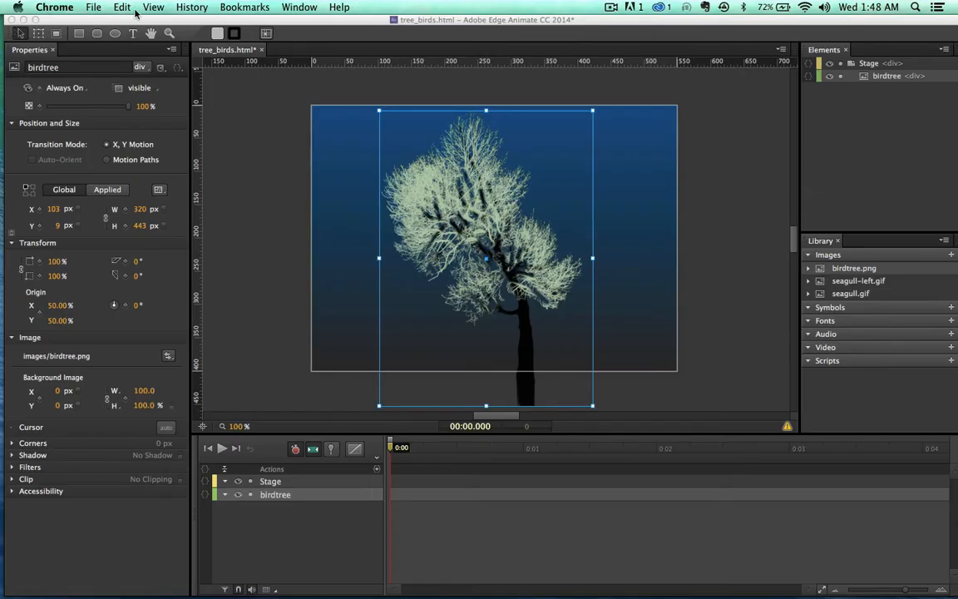
click(339, 23)
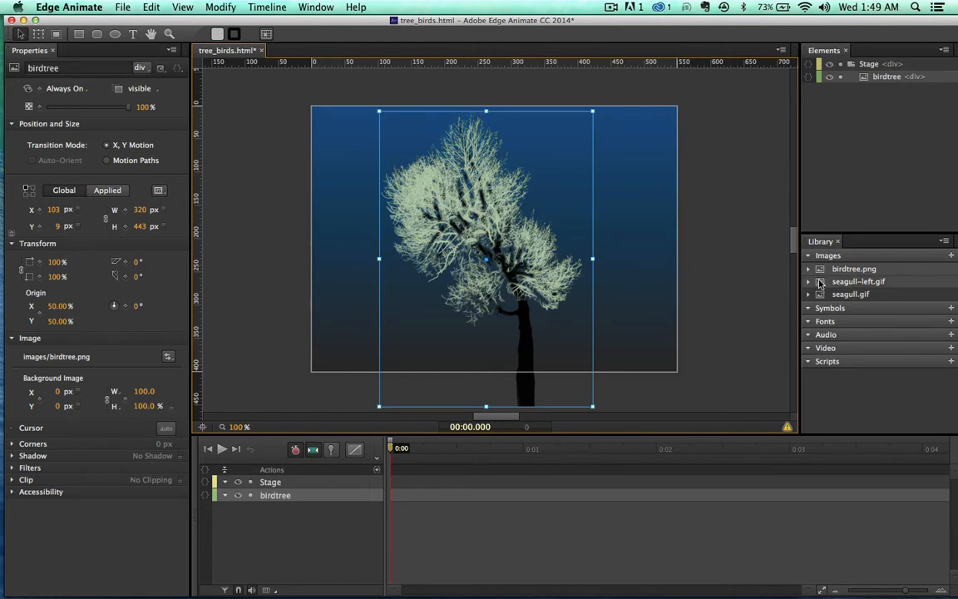
Place seagull-left.gif and seagull.gif on the stage, moving the seagull to about X 402, Y 135 below the other bird
drag(819, 283, 608, 153)
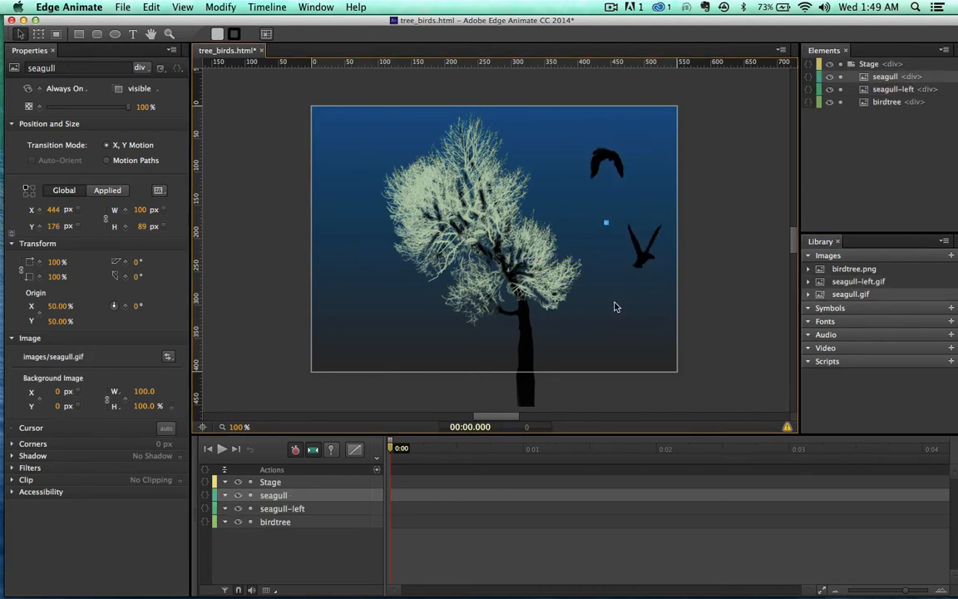
drag(607, 221, 598, 219)
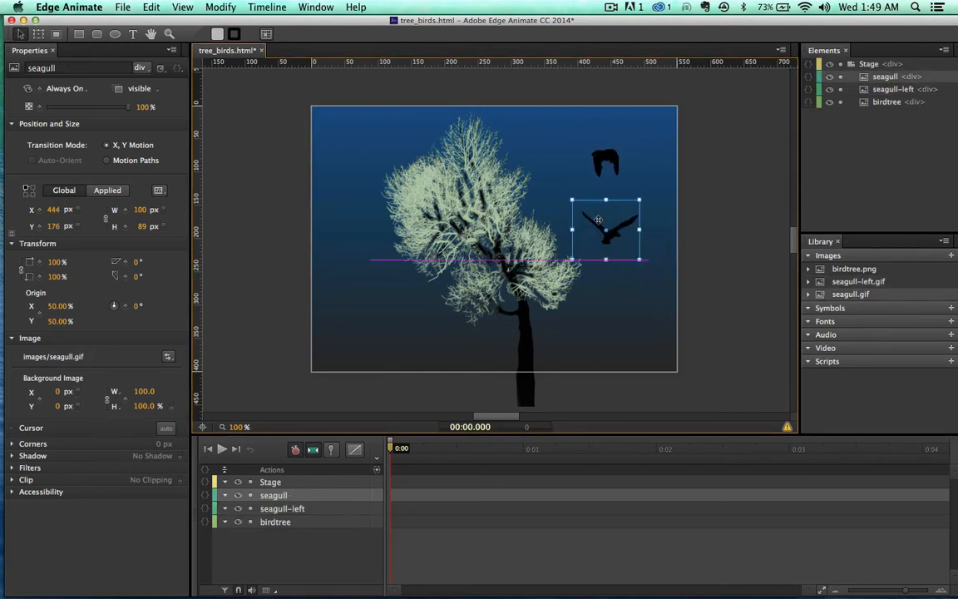
click(654, 292)
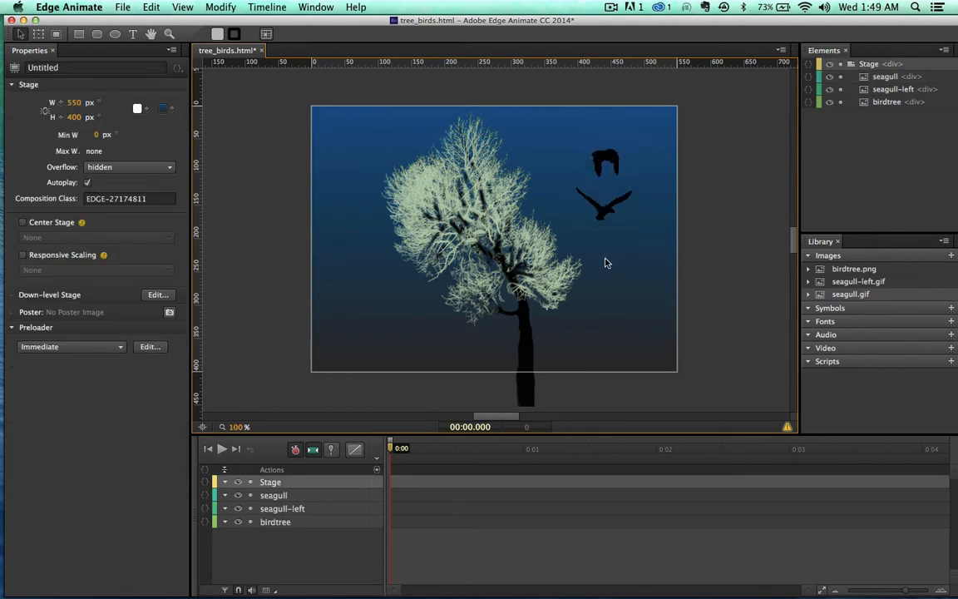
drag(599, 206, 612, 227)
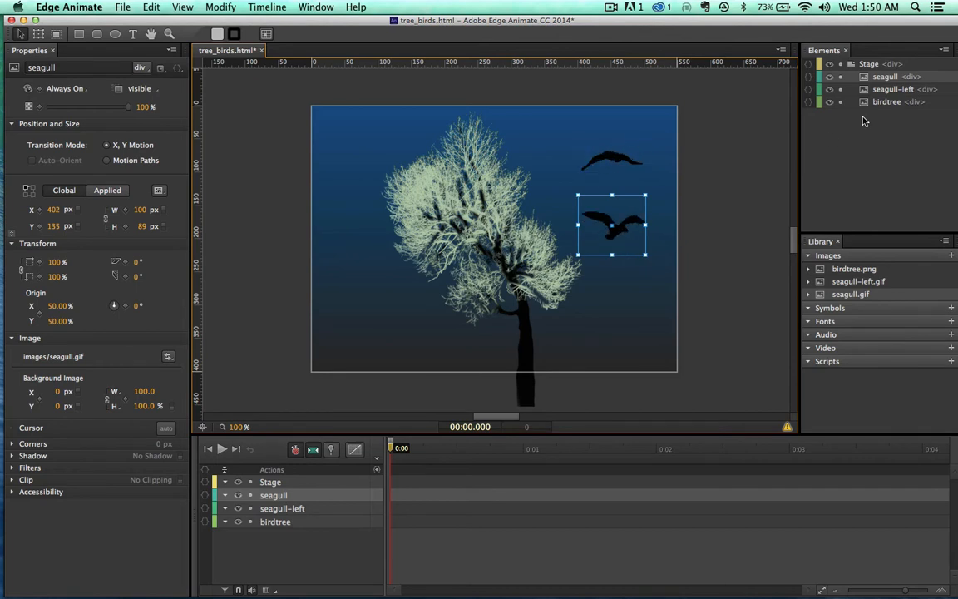
Select both seagull images and convert them into a symbol named bird_symbol with autoplay timeline on
click(274, 508)
click(273, 496)
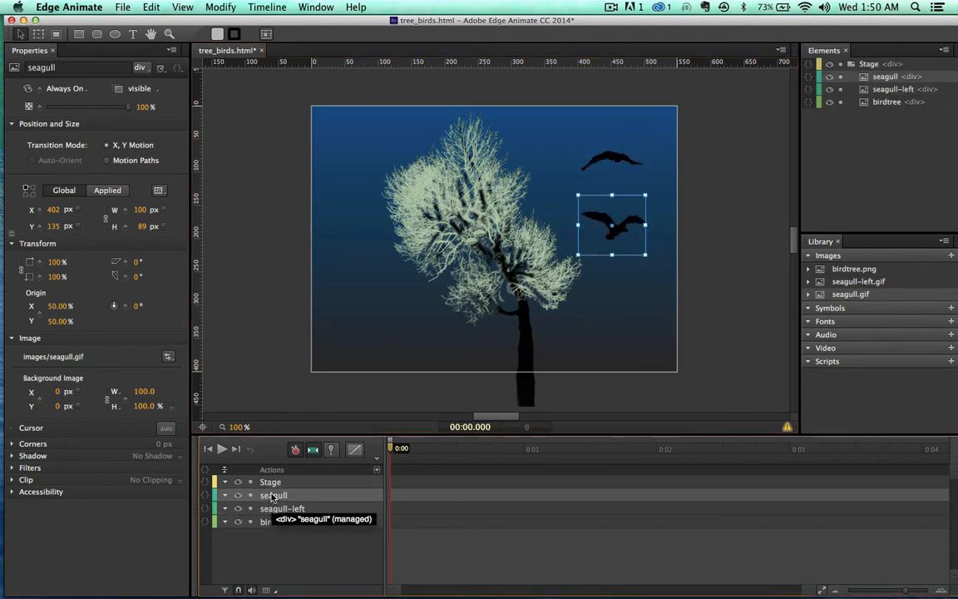
shift+click(271, 510)
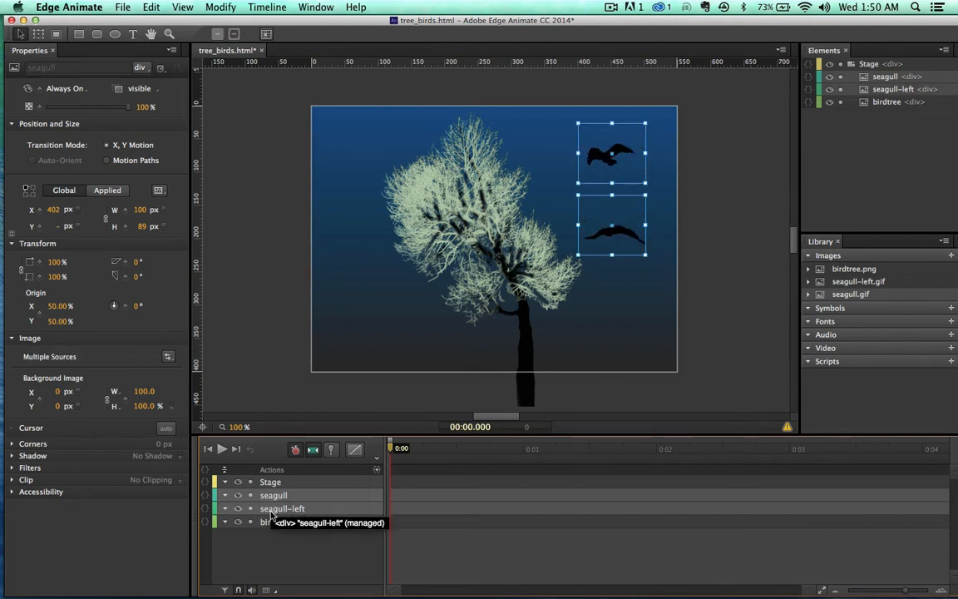
click(285, 536)
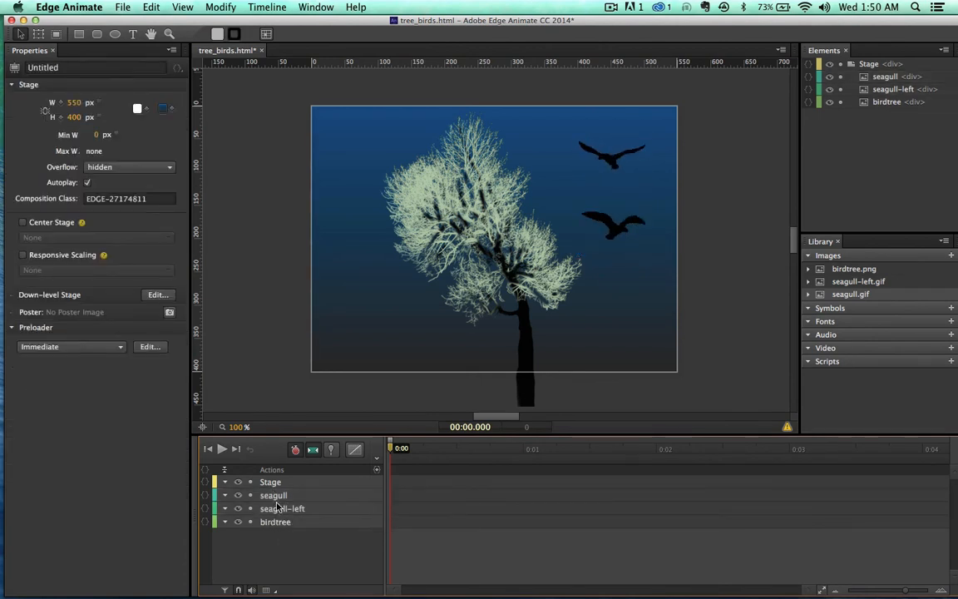
click(276, 496)
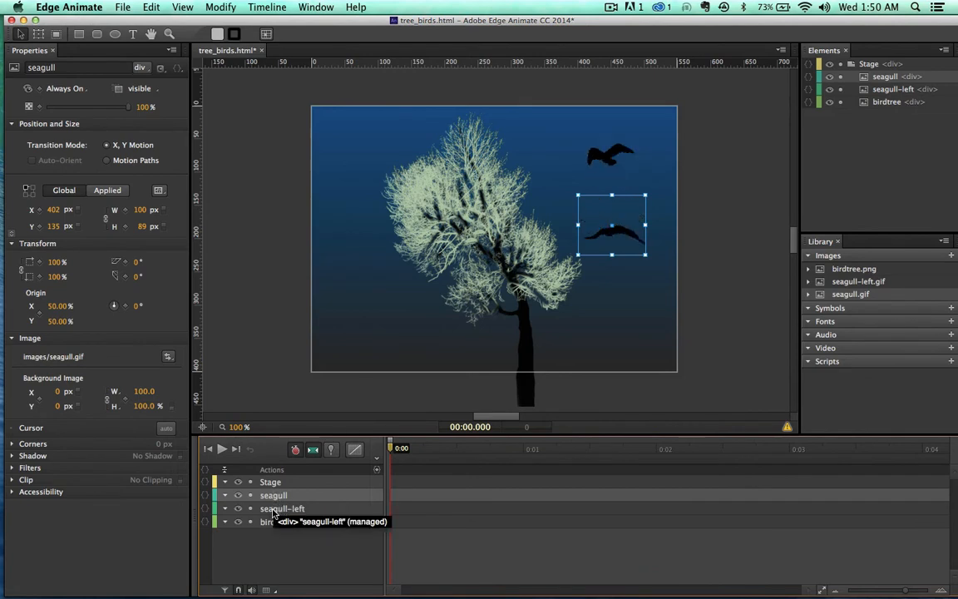
shift+click(272, 512)
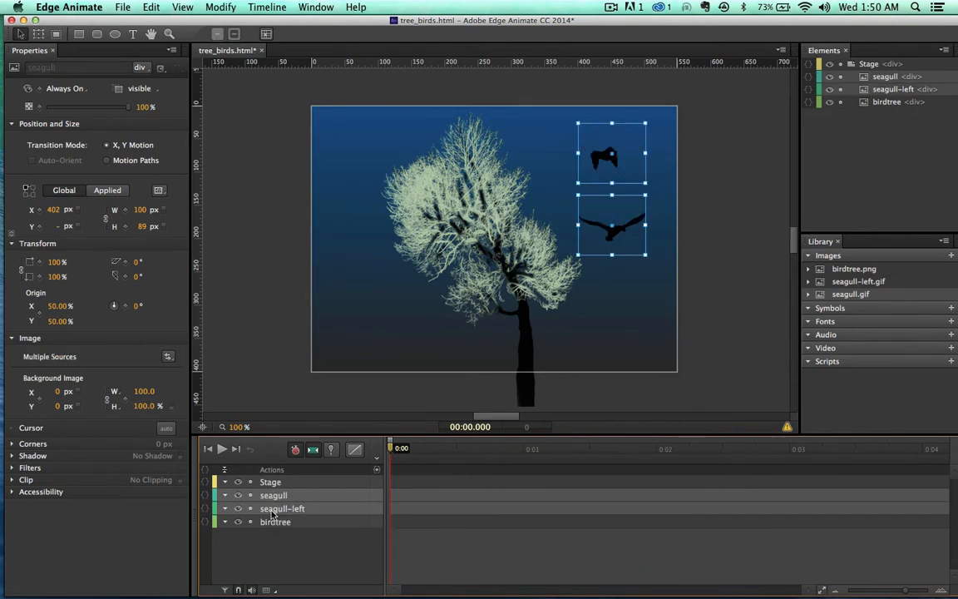
right_click(272, 513)
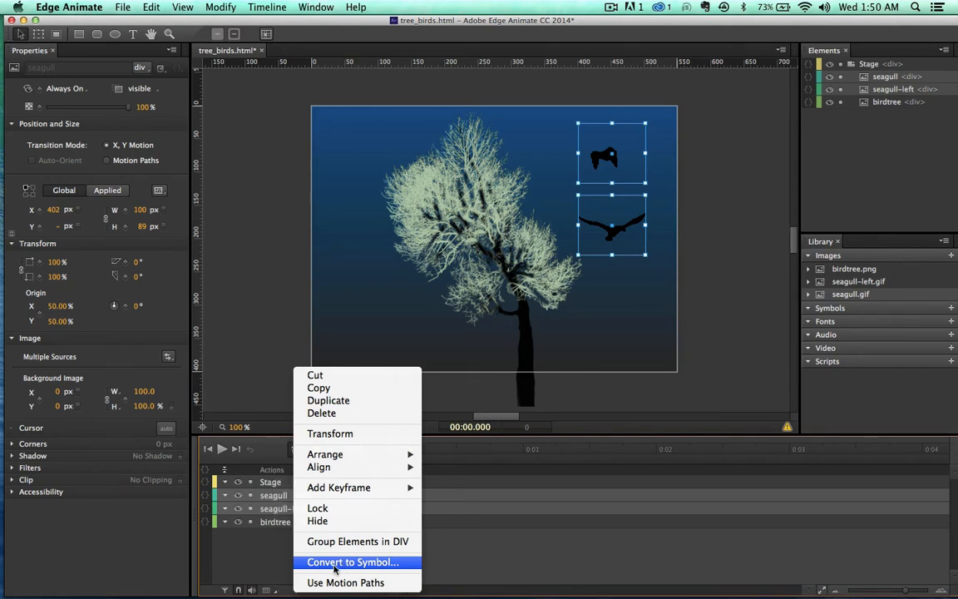
click(336, 566)
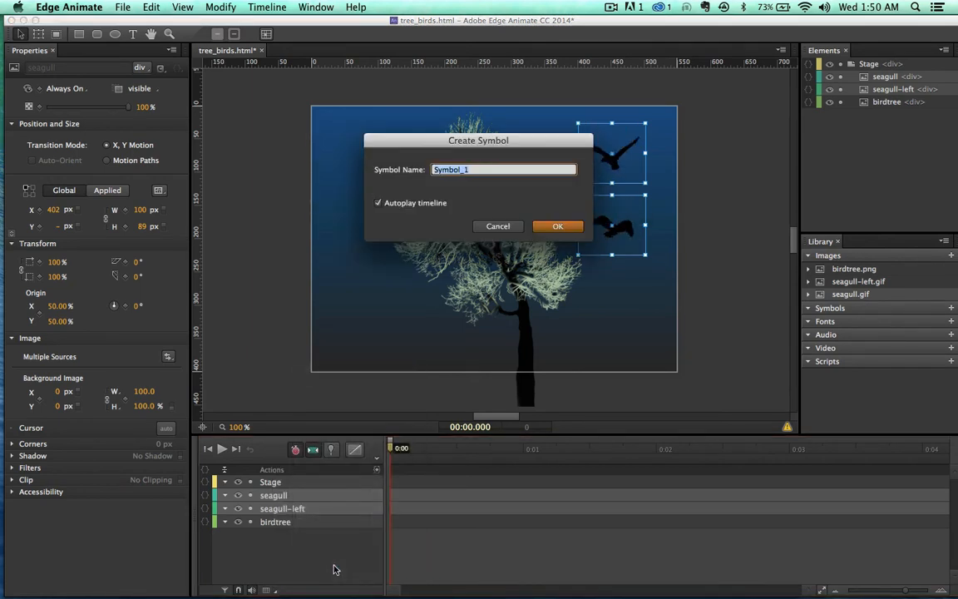
text(bird )
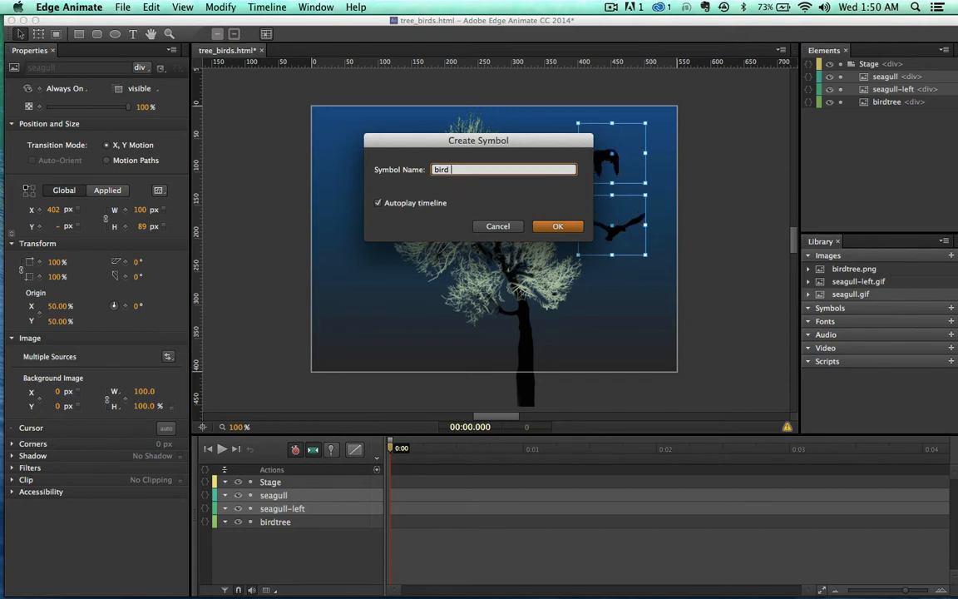
text(_symbol)
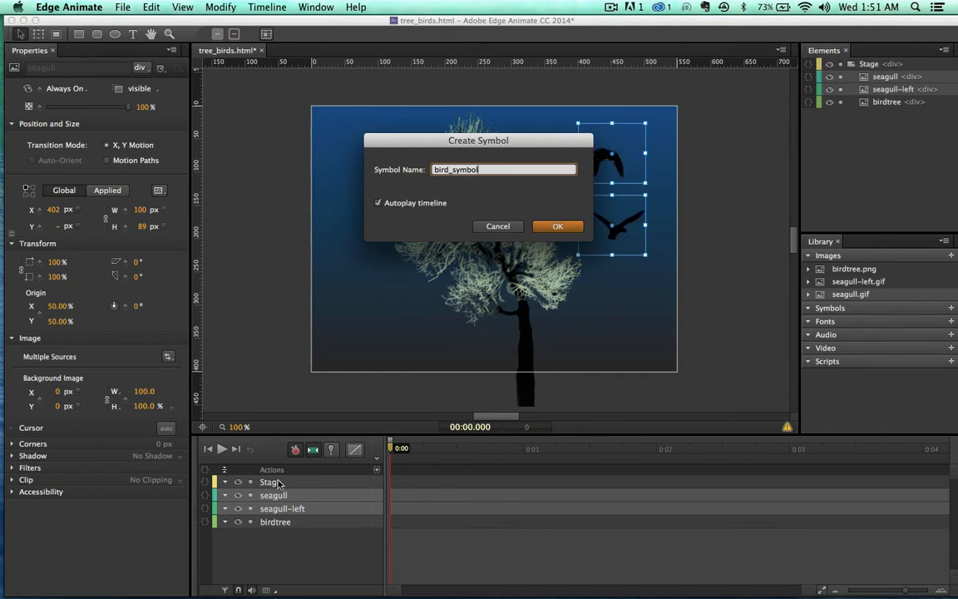
click(551, 226)
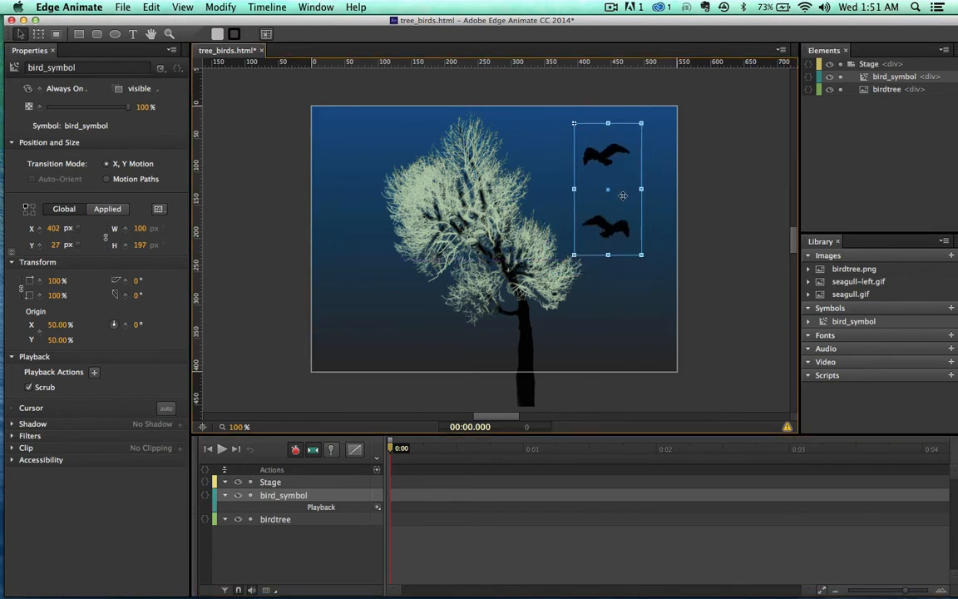
Nudge the bird symbol slightly and delete the Left and Top keyframes this creates
drag(622, 195, 621, 195)
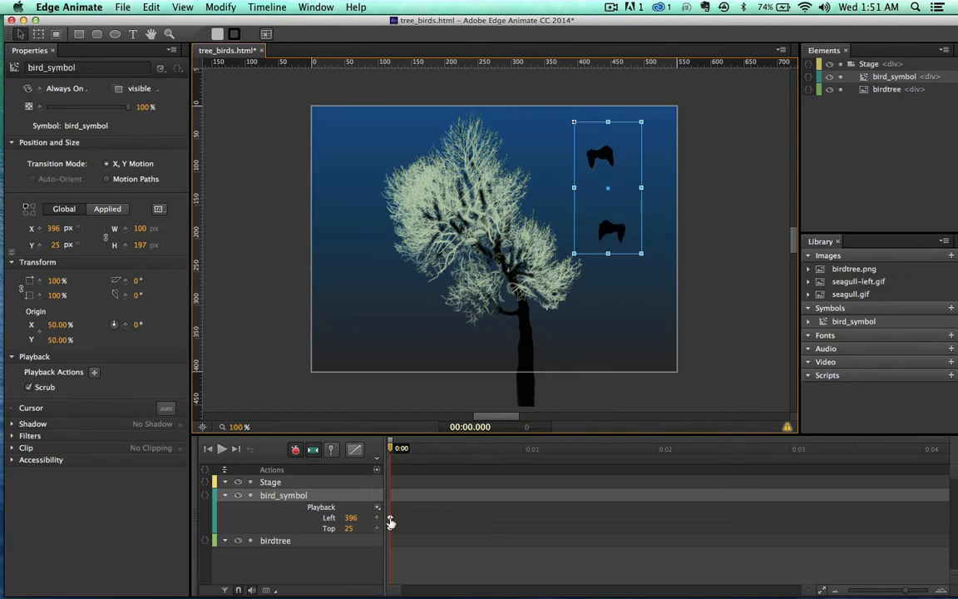
key(Delete)
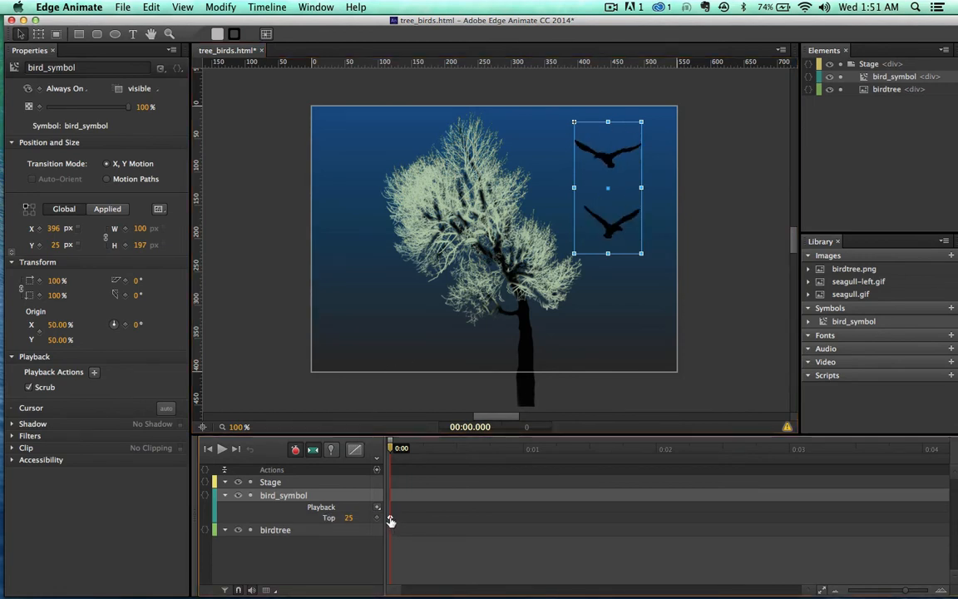
click(390, 519)
key(Delete)
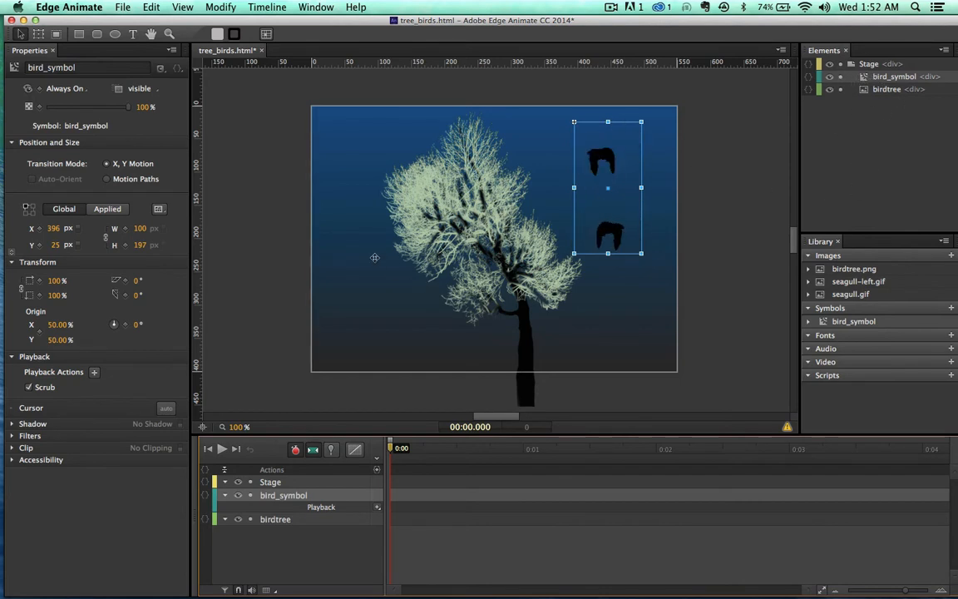
Open bird_symbol for editing and move the seagull image to about X -187, Y 99 over the tree
double_click(864, 78)
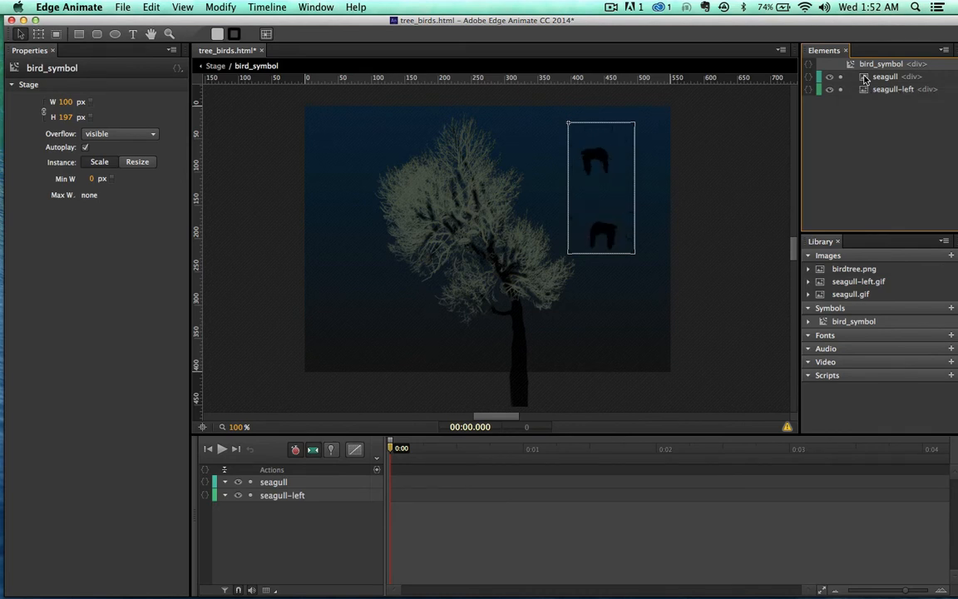
click(213, 67)
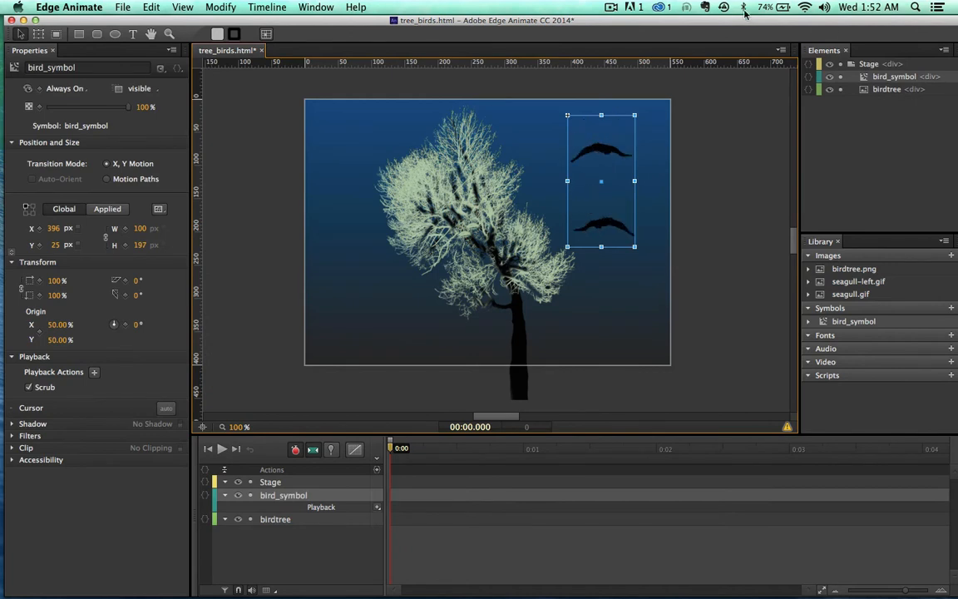
double_click(865, 78)
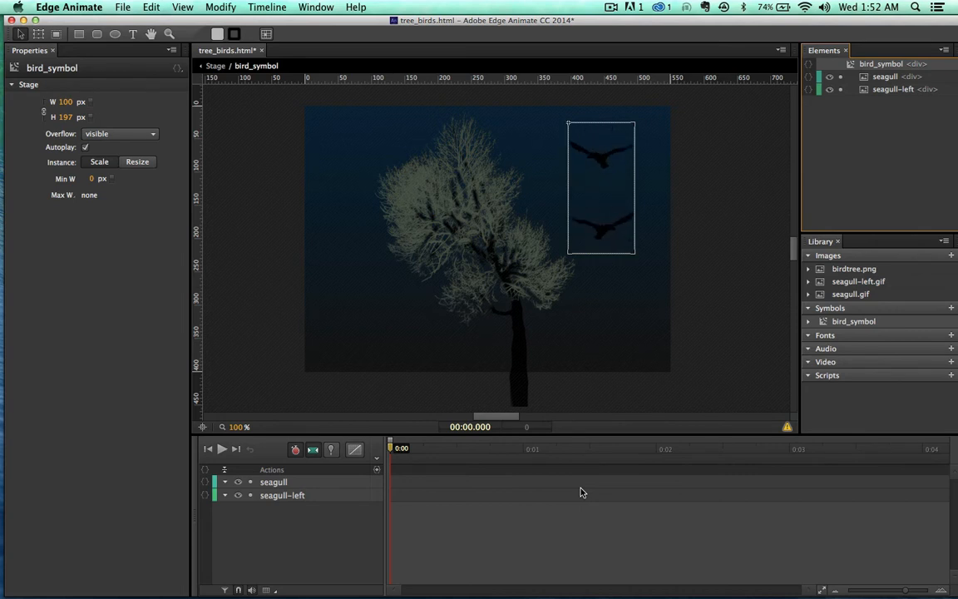
click(316, 481)
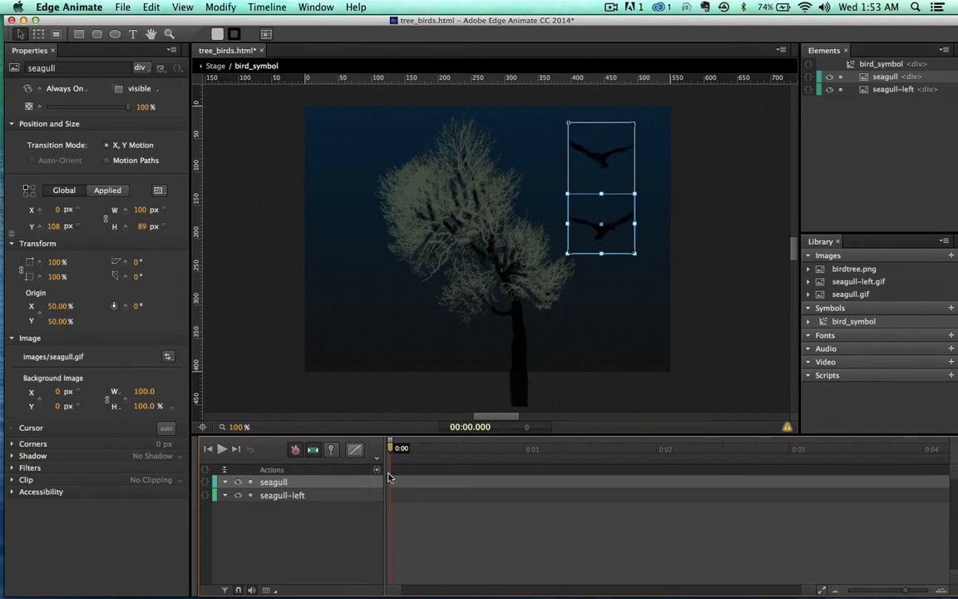
drag(576, 219, 457, 210)
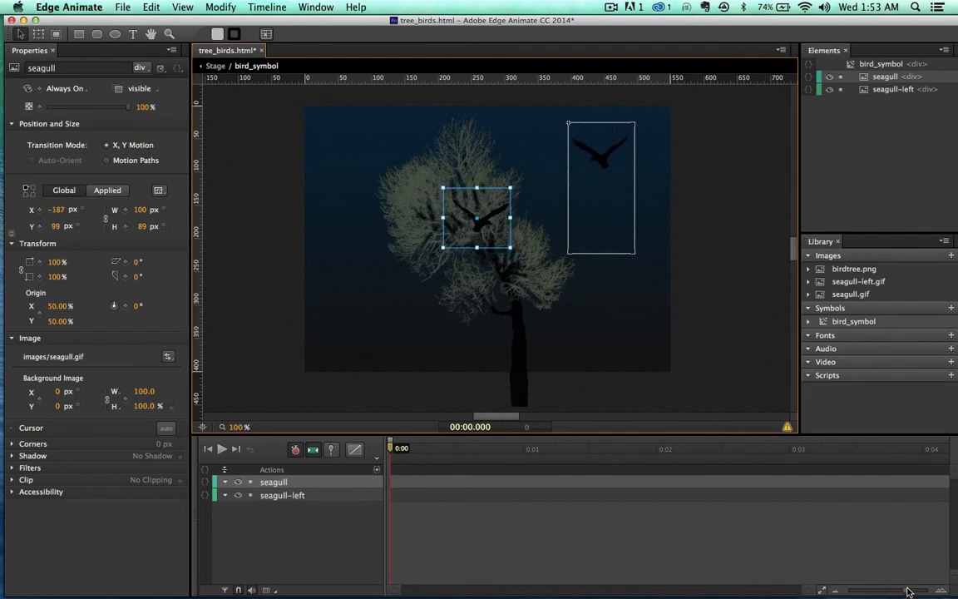
Animate the seagull on a curved motion path from the tree to about X 189, Y 99 at one second
drag(906, 590, 915, 590)
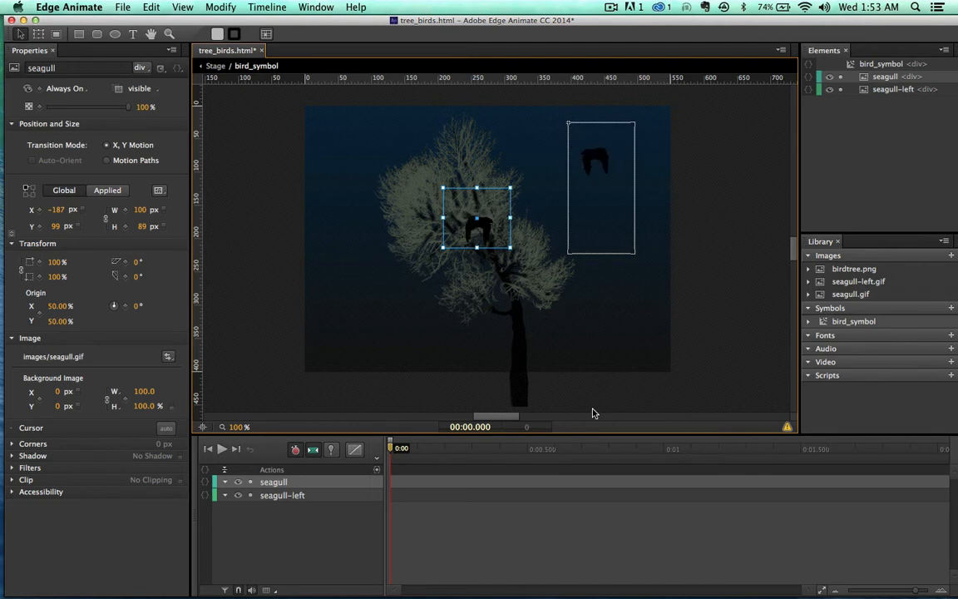
click(106, 161)
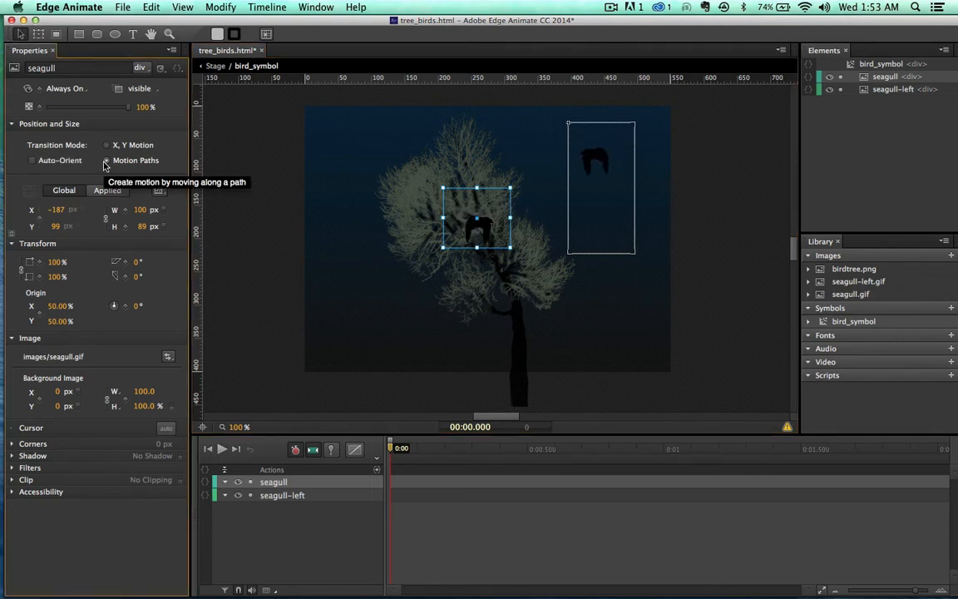
click(40, 224)
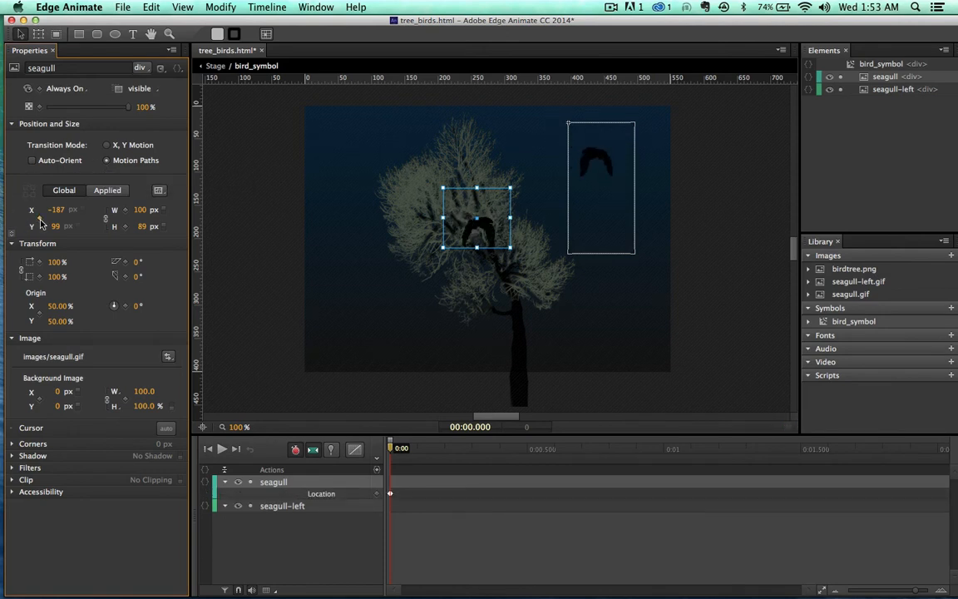
click(663, 449)
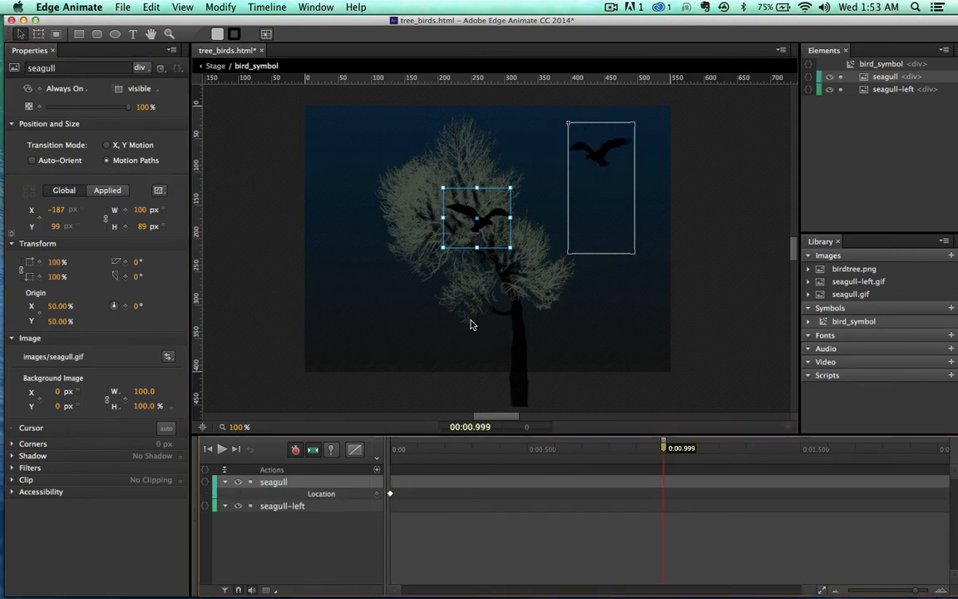
drag(471, 233, 721, 233)
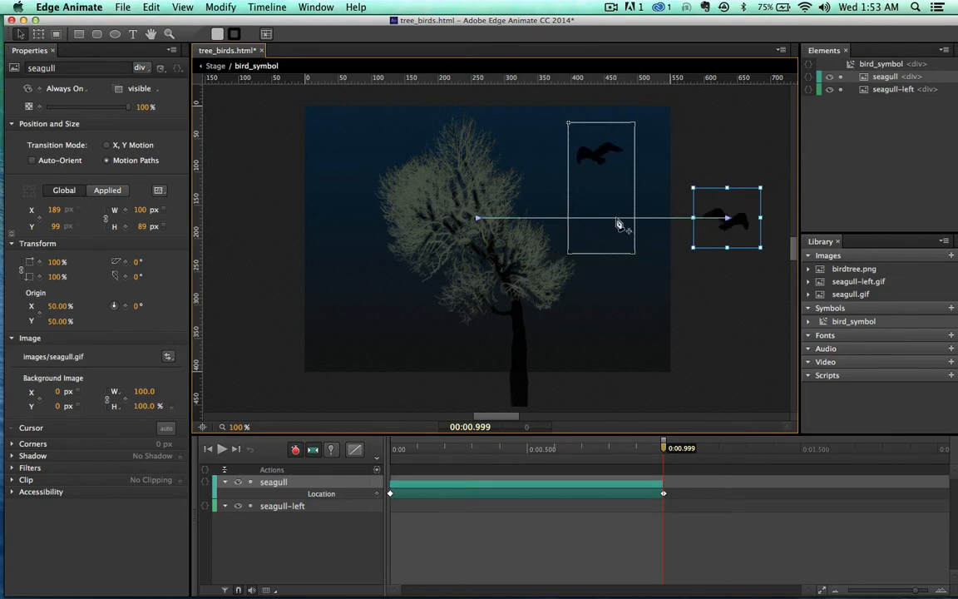
drag(616, 220, 606, 197)
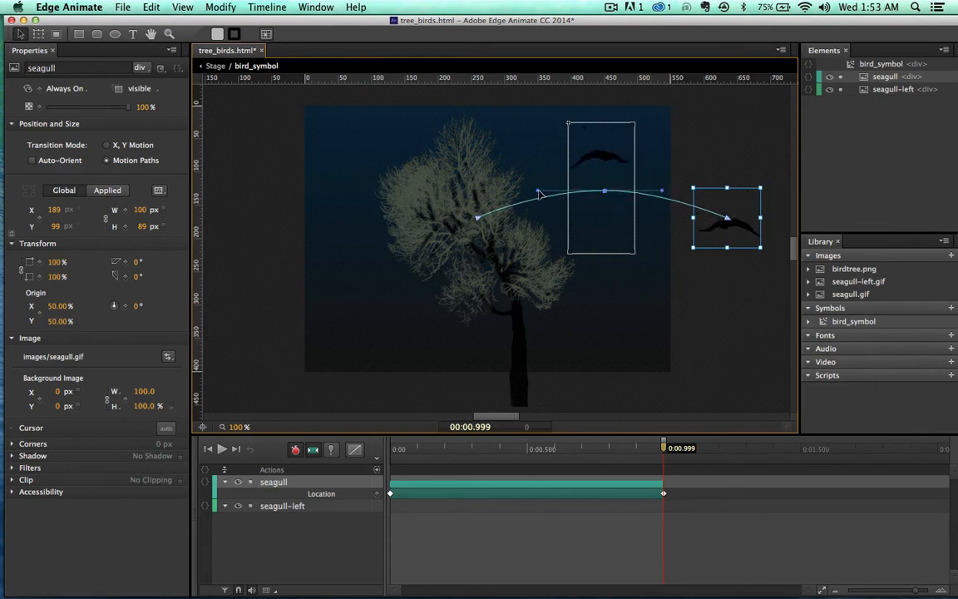
drag(539, 195, 542, 171)
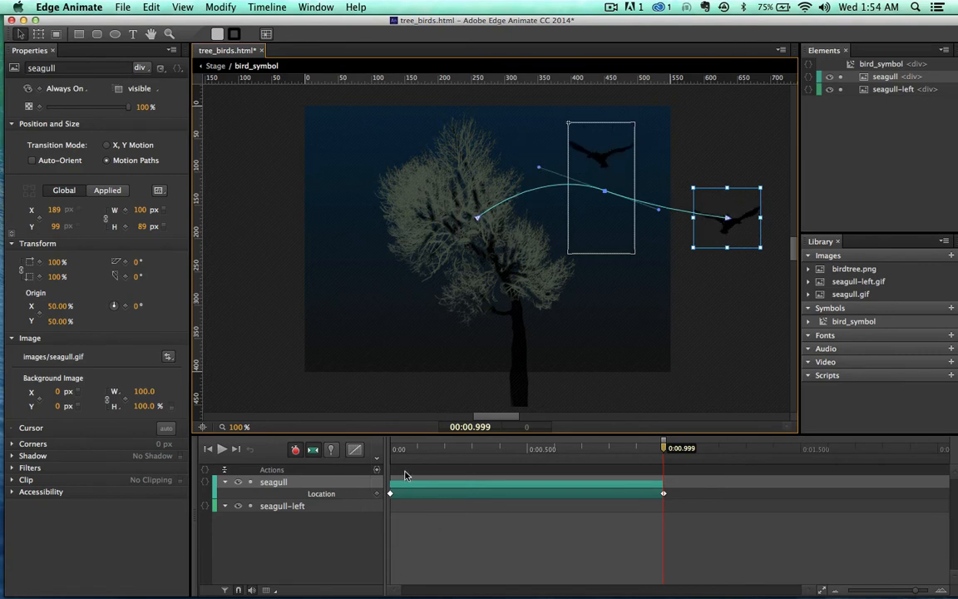
Return to the start of the timeline and move seagull-left to about X -187, Y 54 in the tree
drag(409, 449, 390, 449)
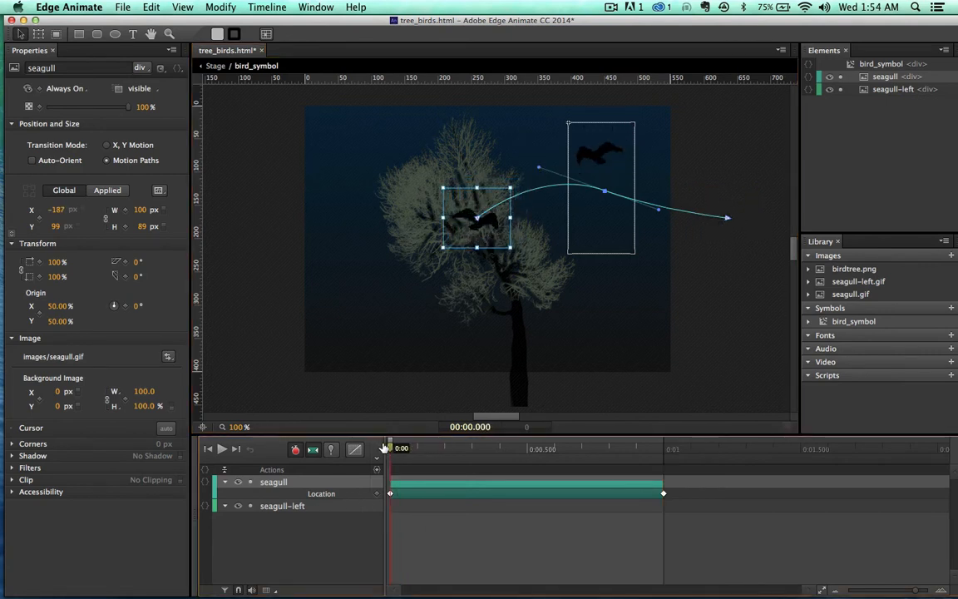
click(321, 507)
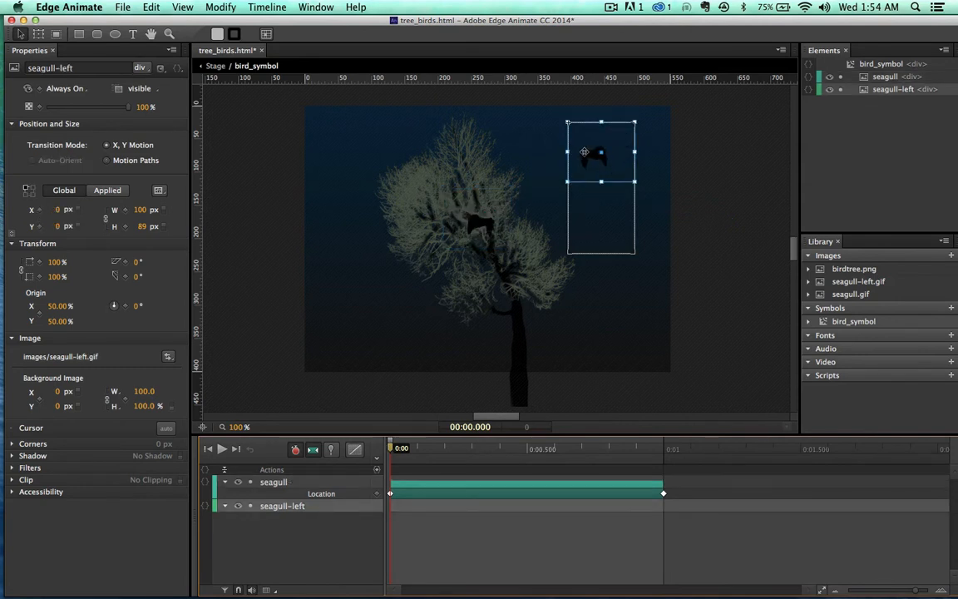
drag(600, 157, 545, 146)
drag(448, 145, 458, 188)
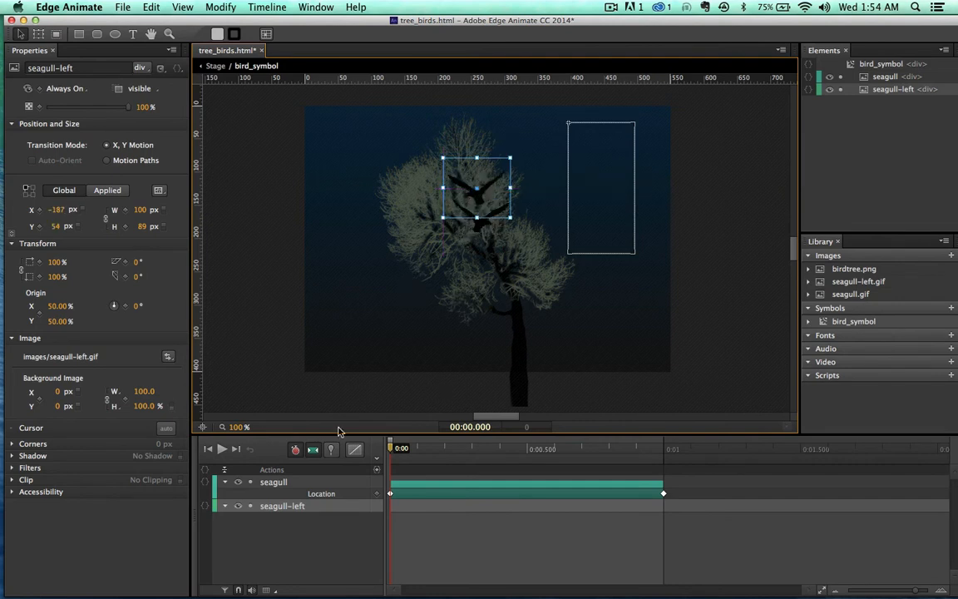
Animate seagull-left on a curved motion path to about X -526, Y 55 at one second, then rewind to the start
click(113, 162)
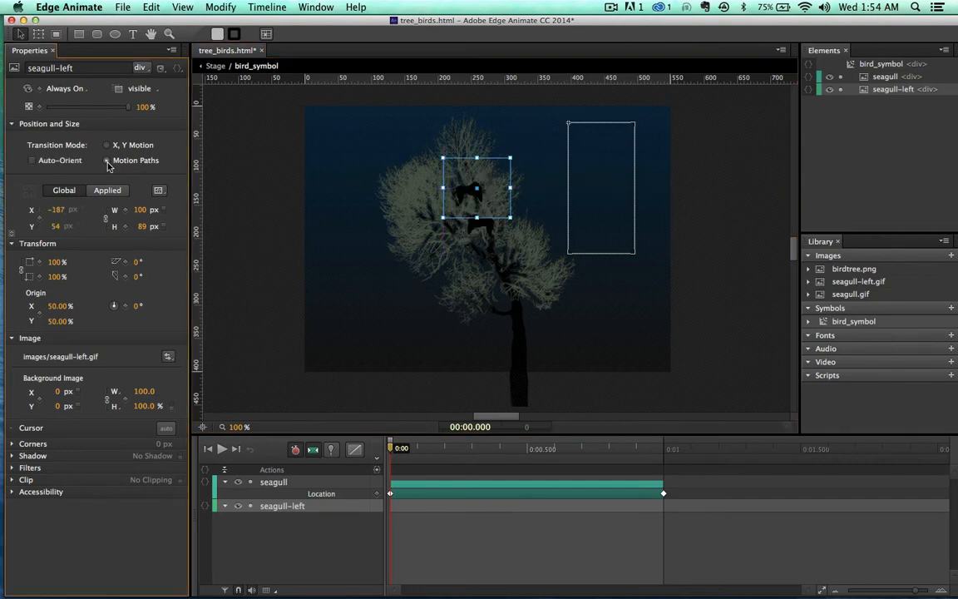
click(38, 221)
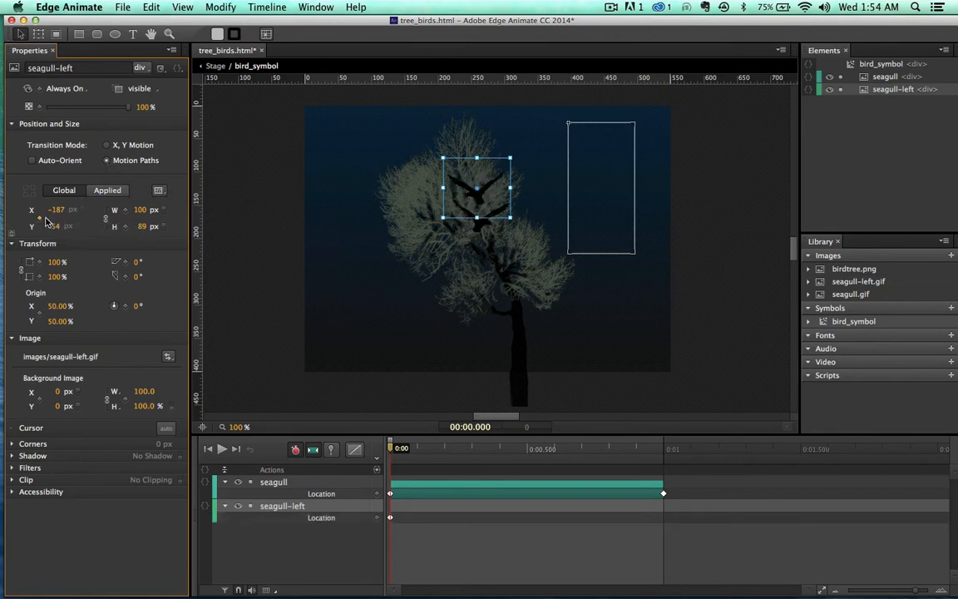
drag(392, 448, 665, 449)
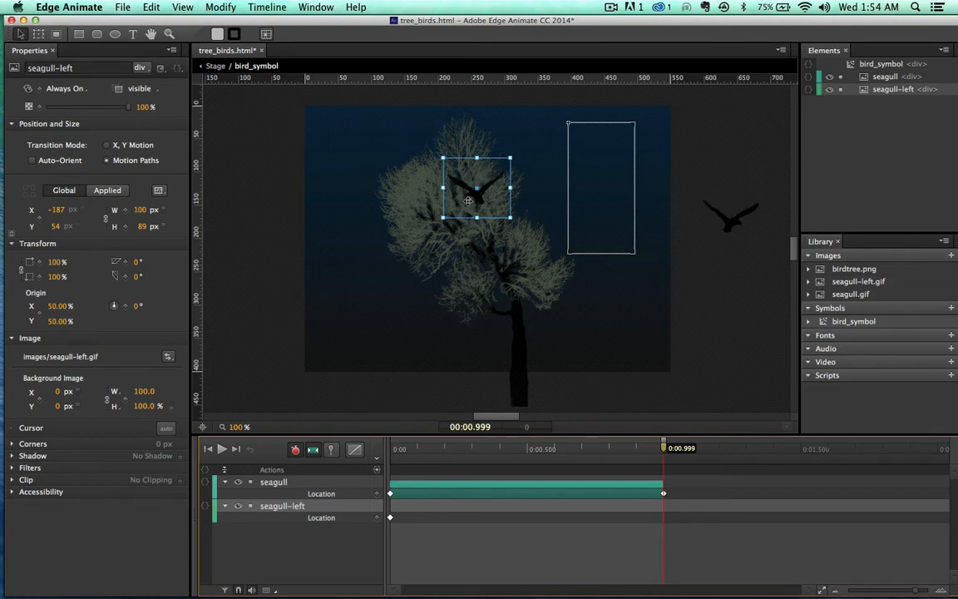
drag(480, 212, 241, 202)
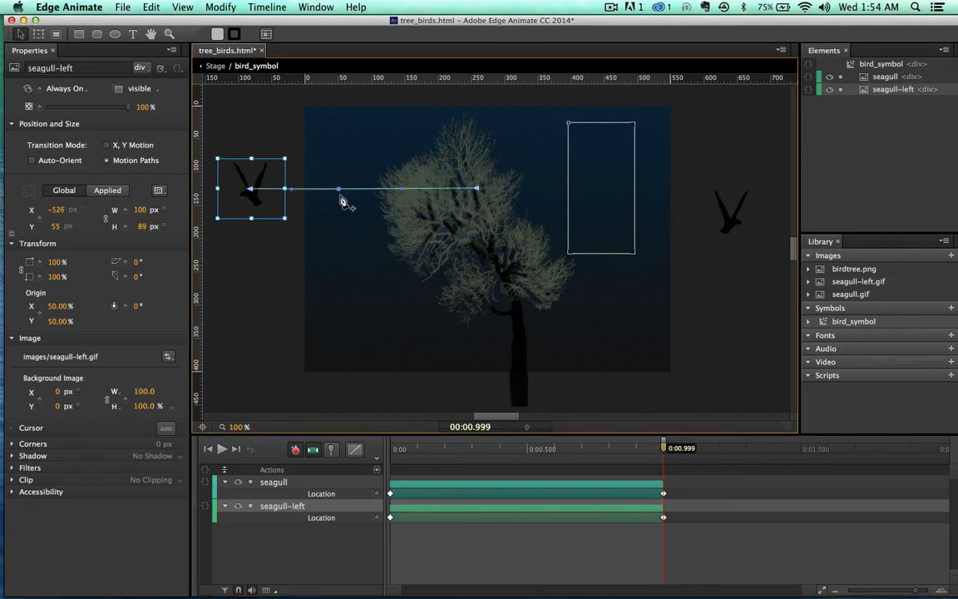
drag(339, 196, 363, 160)
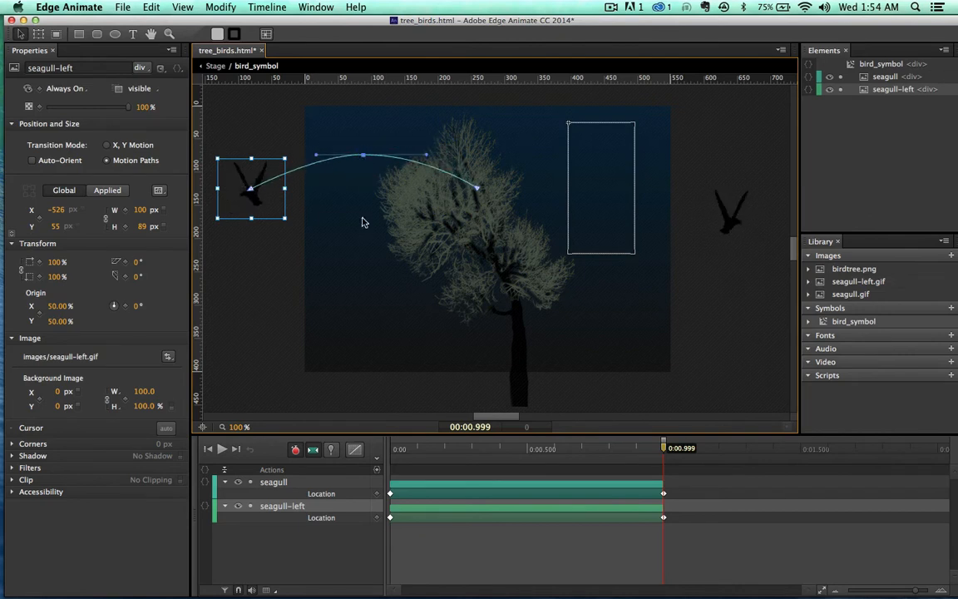
click(281, 485)
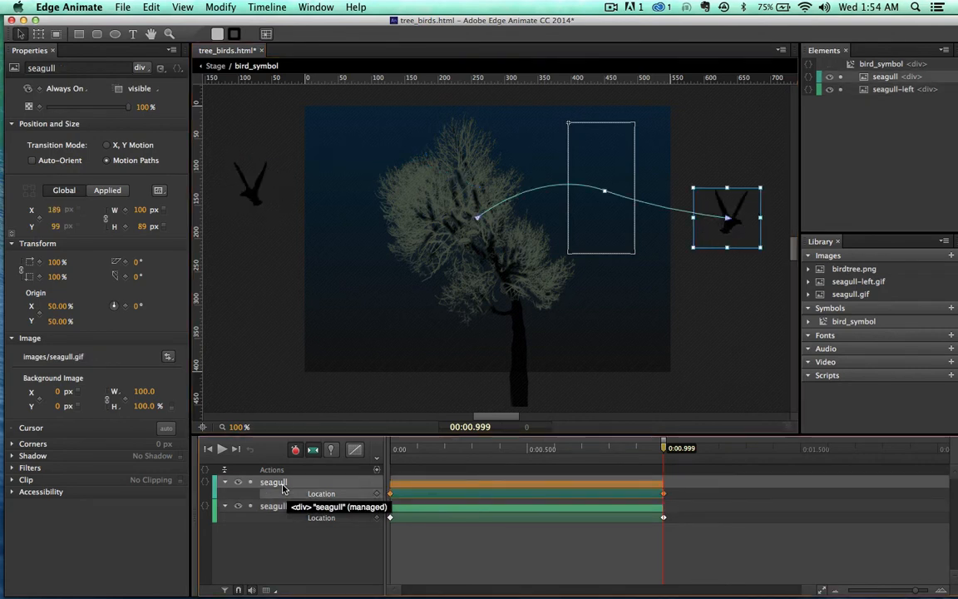
drag(411, 449, 375, 448)
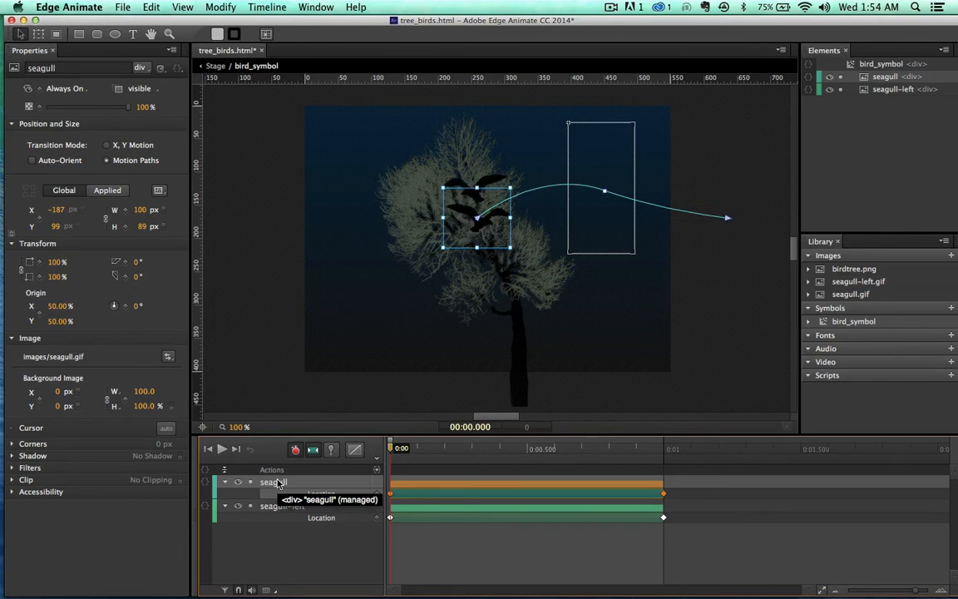
Duplicate the seagull element inside the symbol
key(super+d)
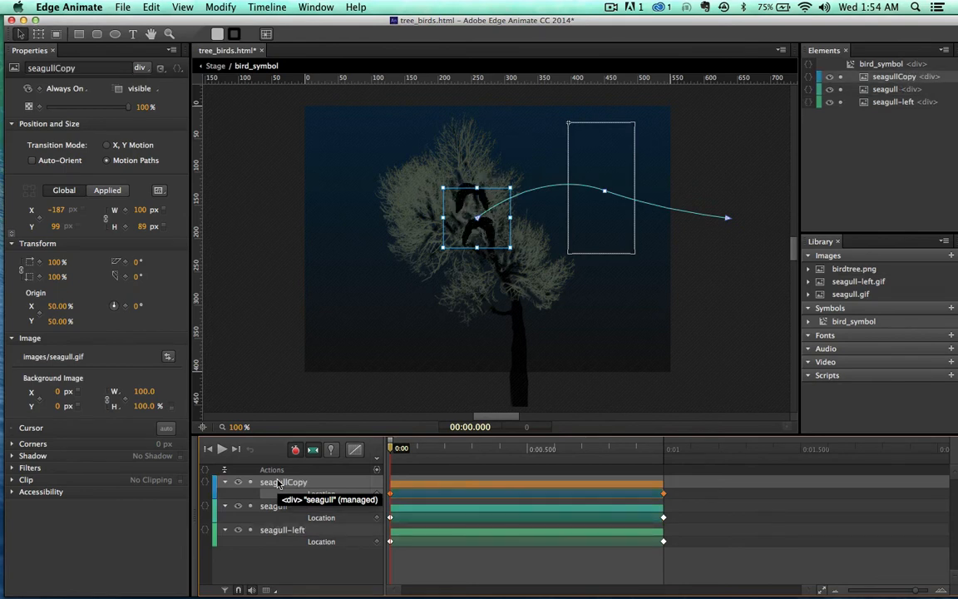
right_click(279, 484)
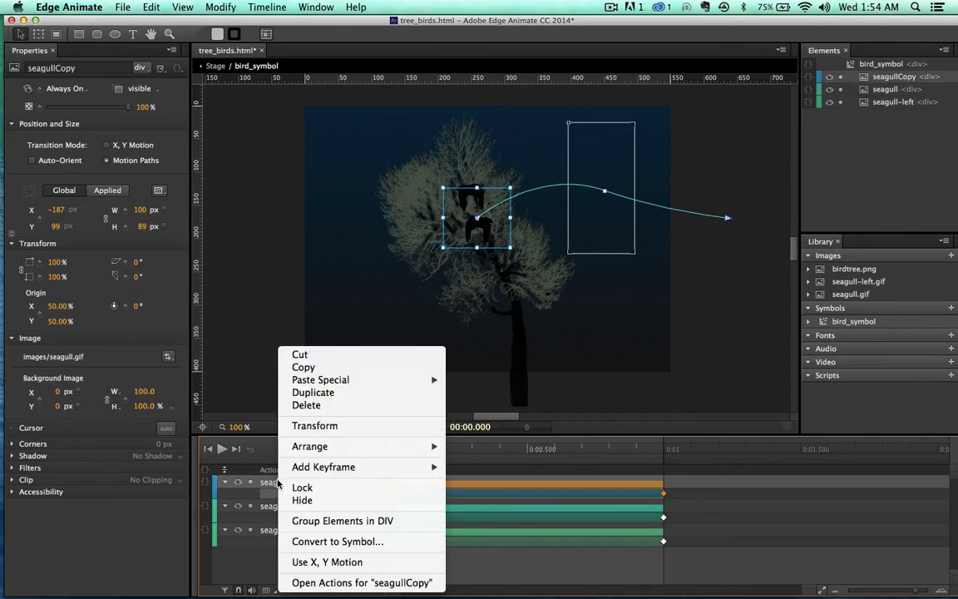
click(249, 558)
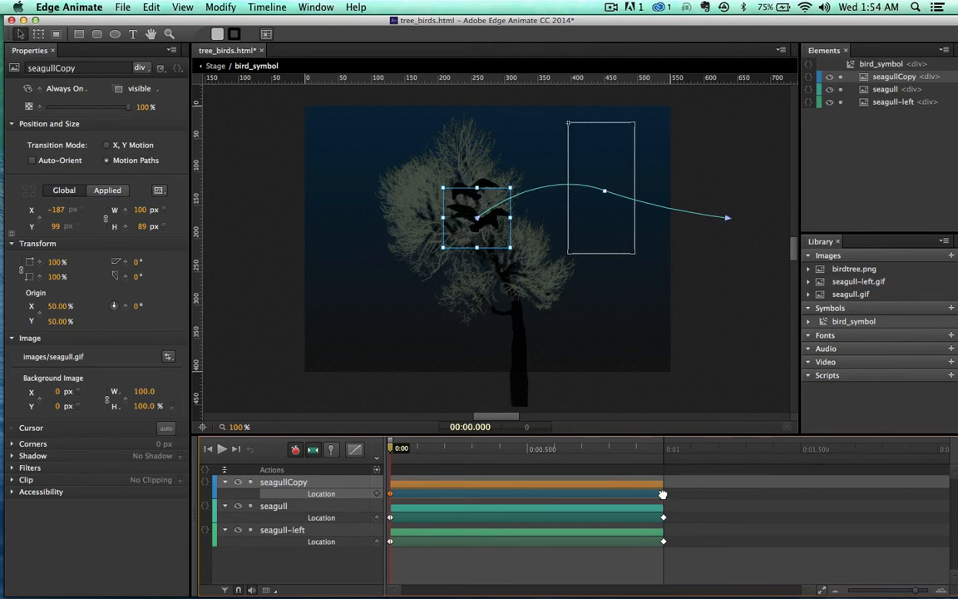
Stretch the copy's animation slightly past one second, lower its motion path's midpoint and end point, and play it back
drag(662, 494, 691, 494)
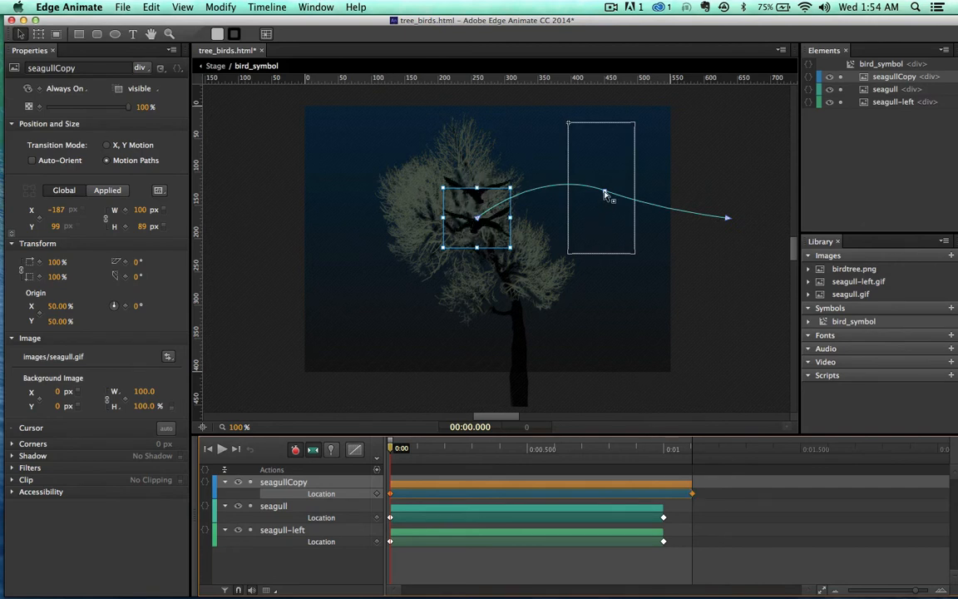
drag(605, 195, 602, 231)
click(727, 221)
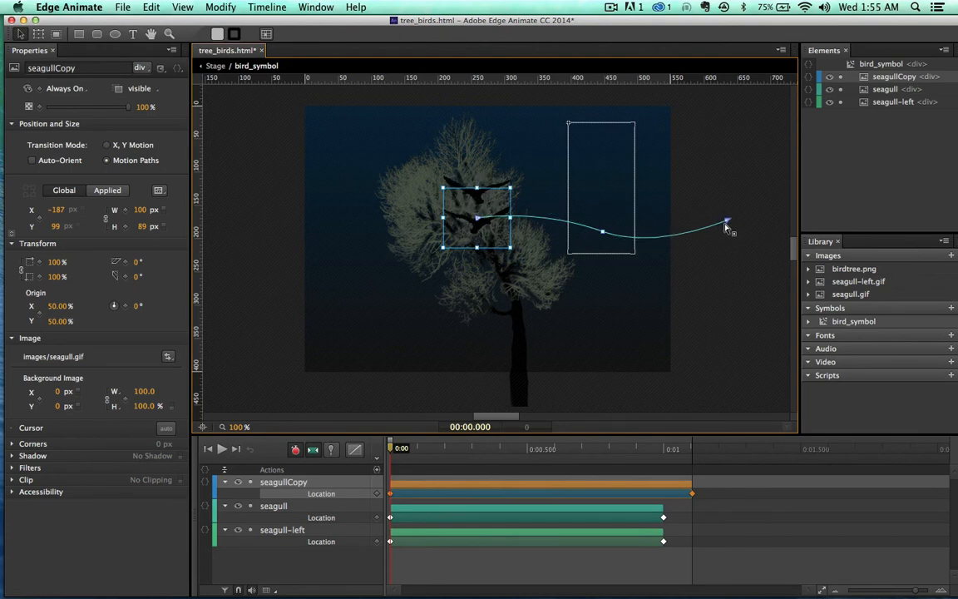
drag(726, 223, 728, 241)
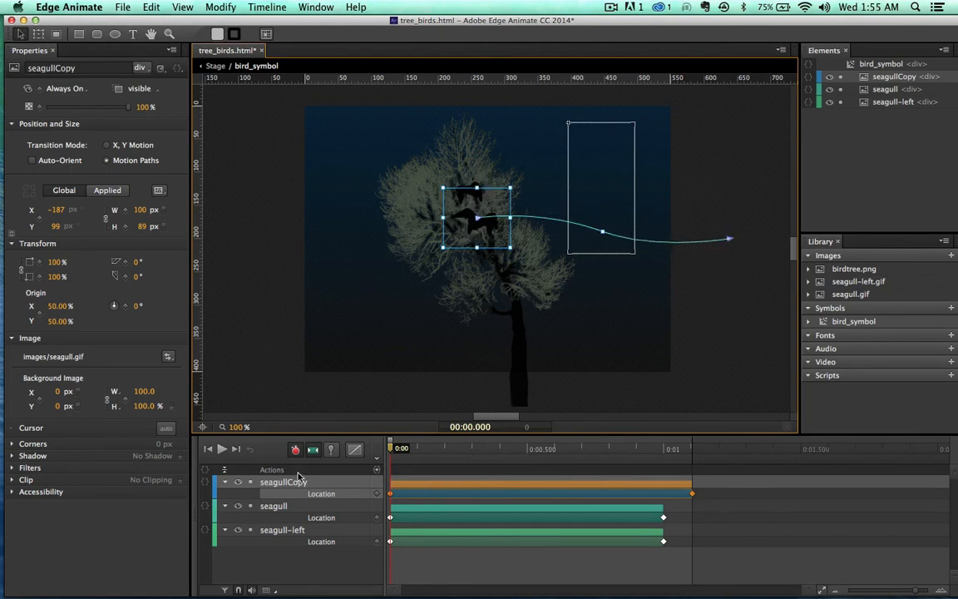
click(222, 449)
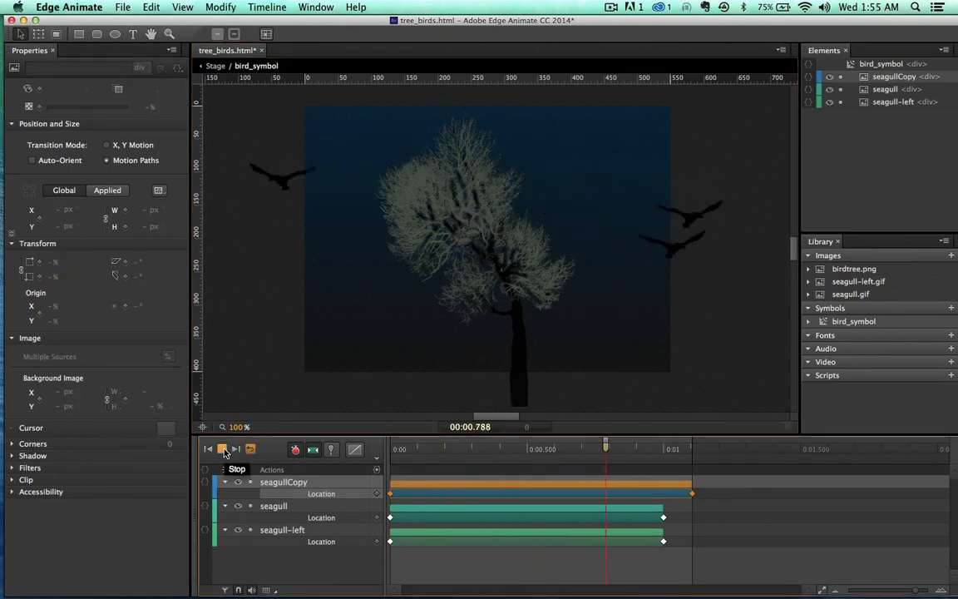
At the start of the timeline, add an opacity keyframe for seagullCopy set to 0%
drag(424, 446, 373, 452)
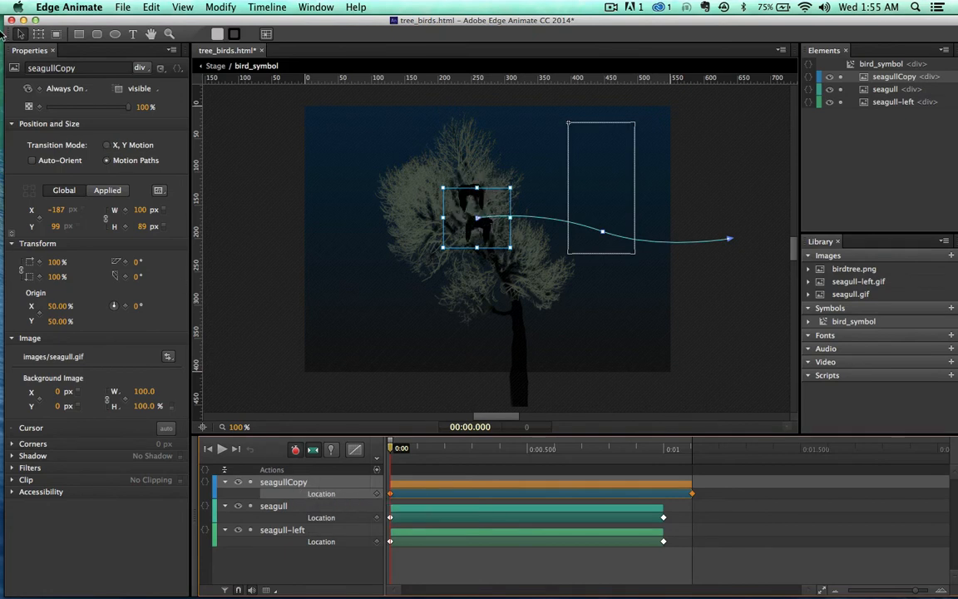
click(42, 108)
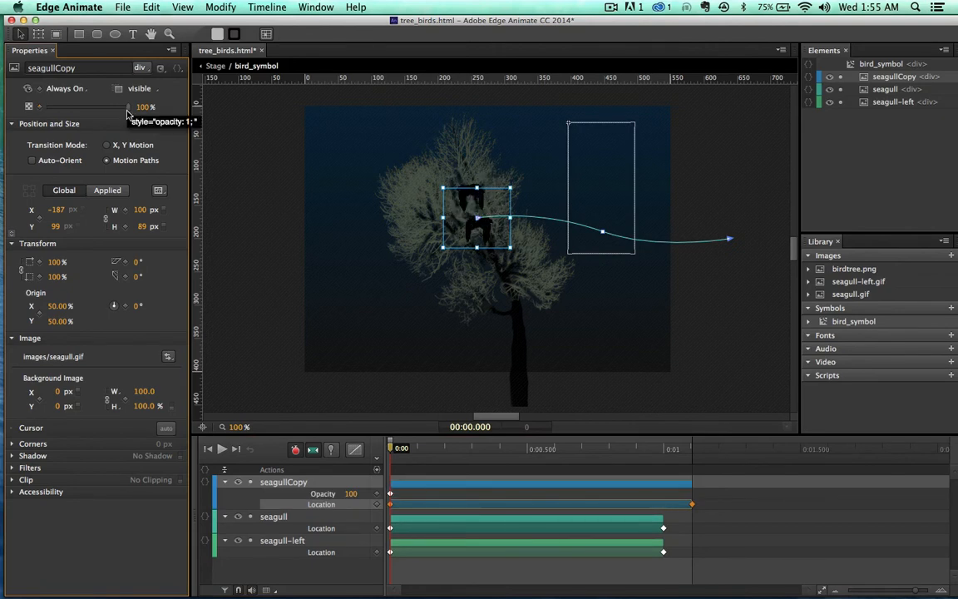
drag(128, 108, 24, 104)
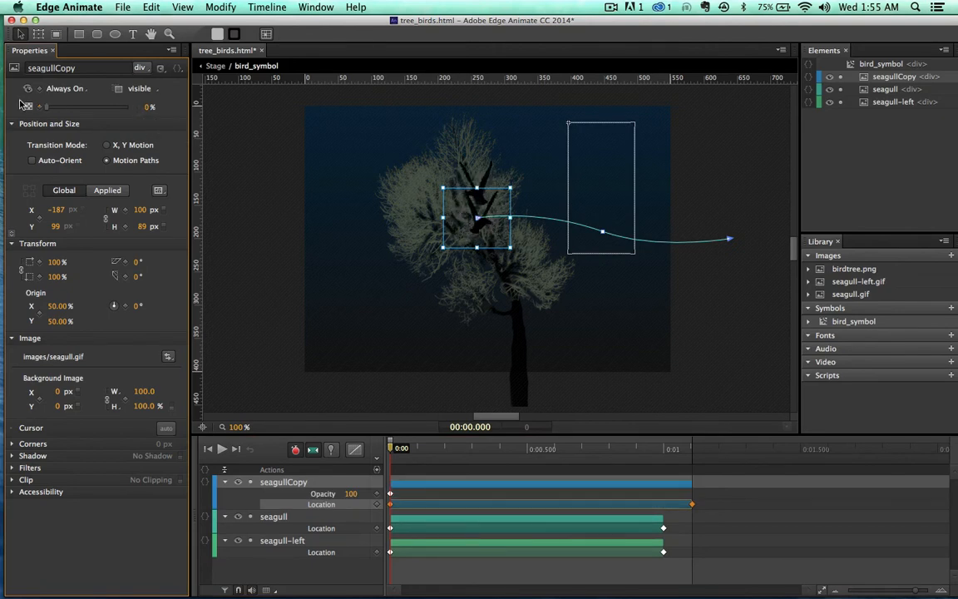
Add a second opacity keyframe for seagullCopy at about 0.008 s with opacity 100%
click(392, 450)
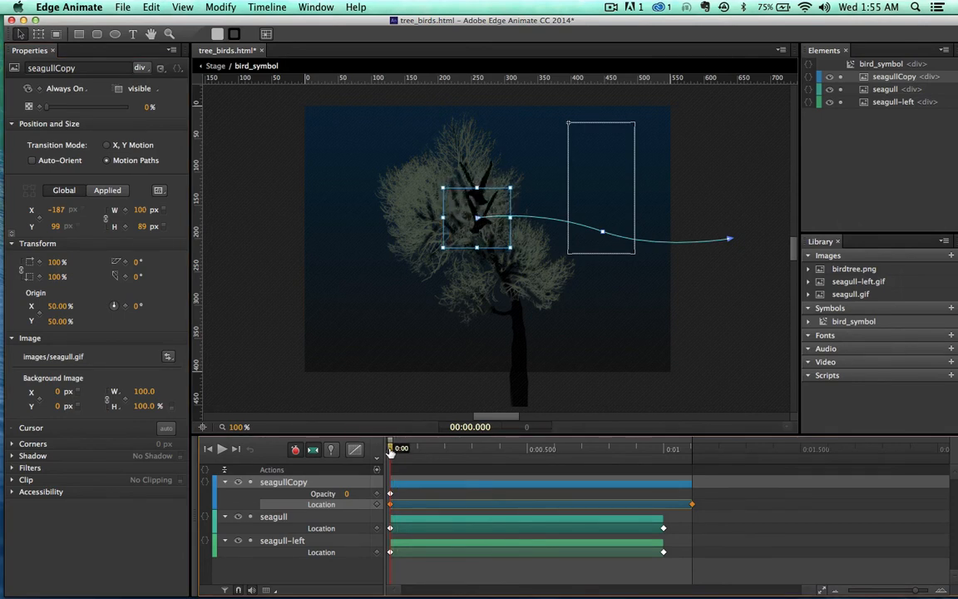
drag(396, 450, 398, 449)
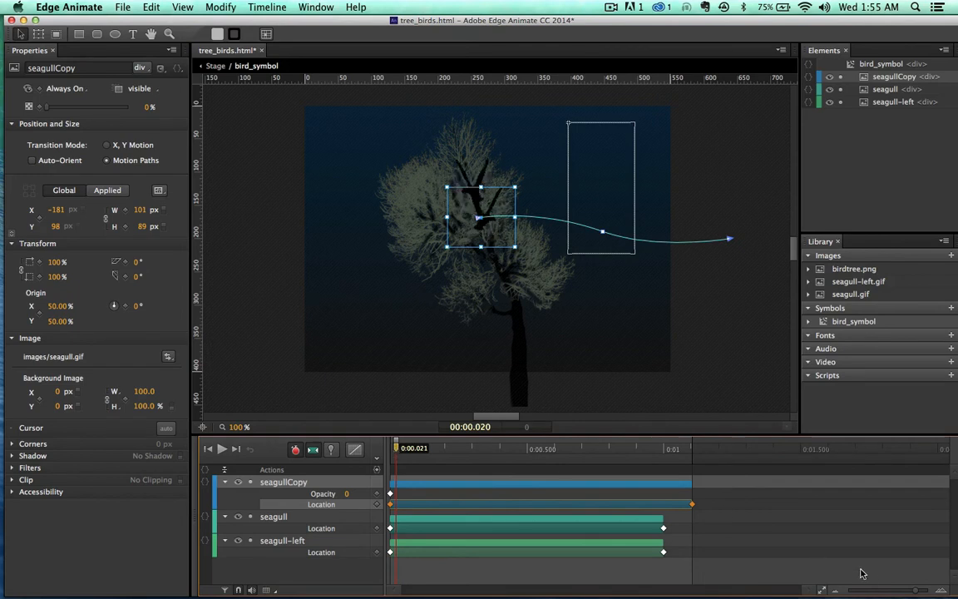
click(925, 593)
drag(925, 592, 928, 593)
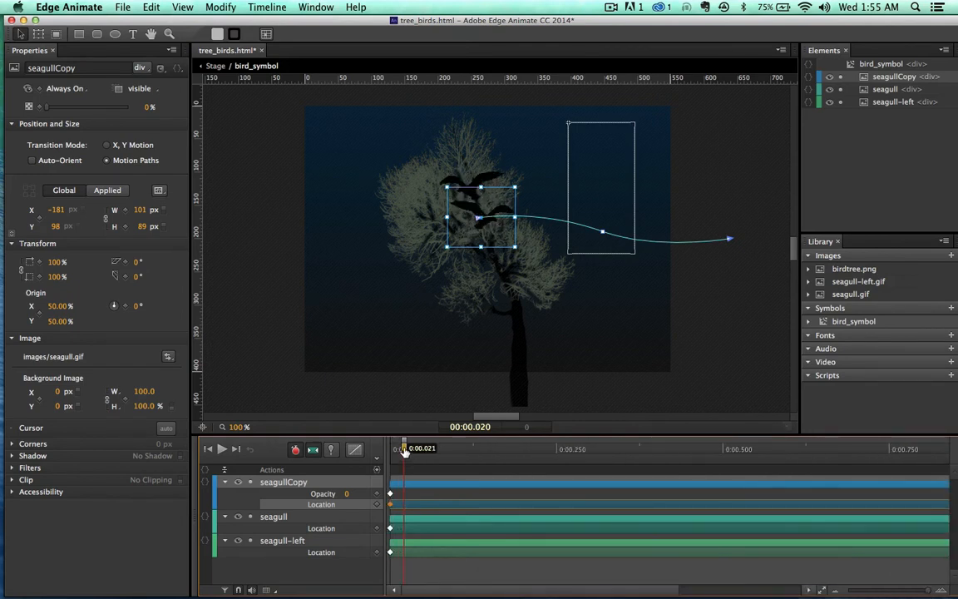
drag(405, 448, 397, 452)
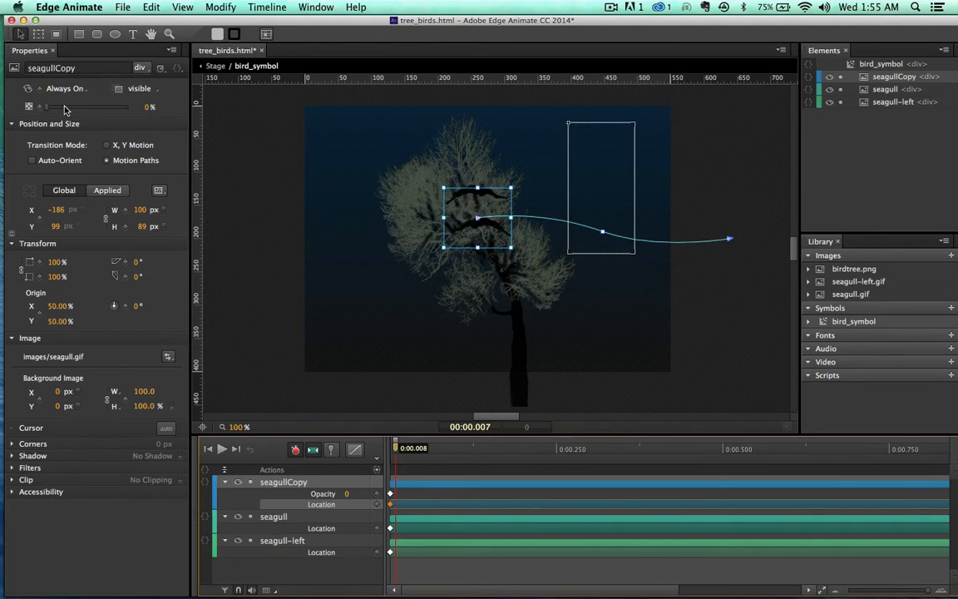
drag(45, 108, 167, 124)
Copy seagullCopy's opacity keyframes and paste them onto seagull at the start of the timeline
click(392, 496)
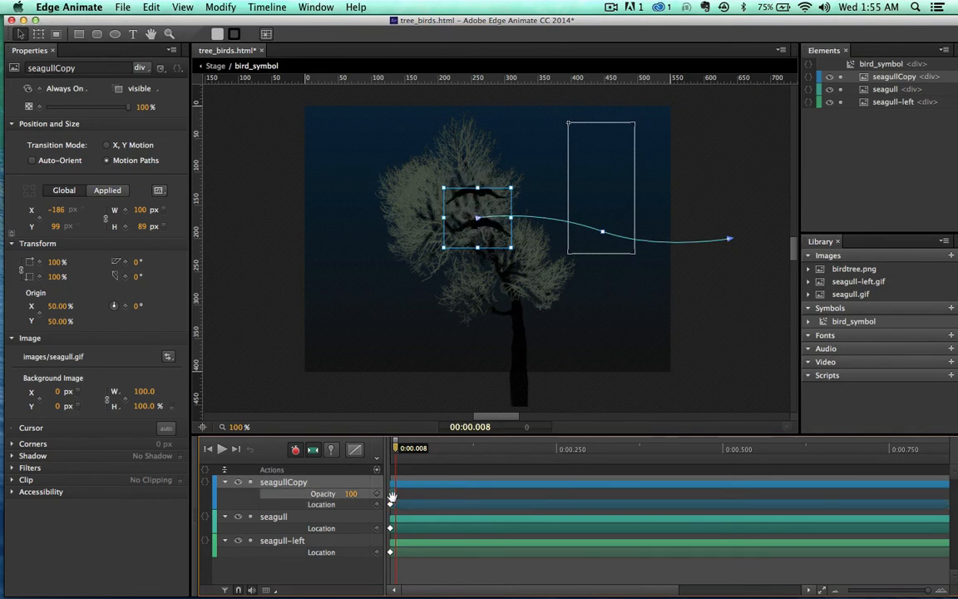
click(387, 449)
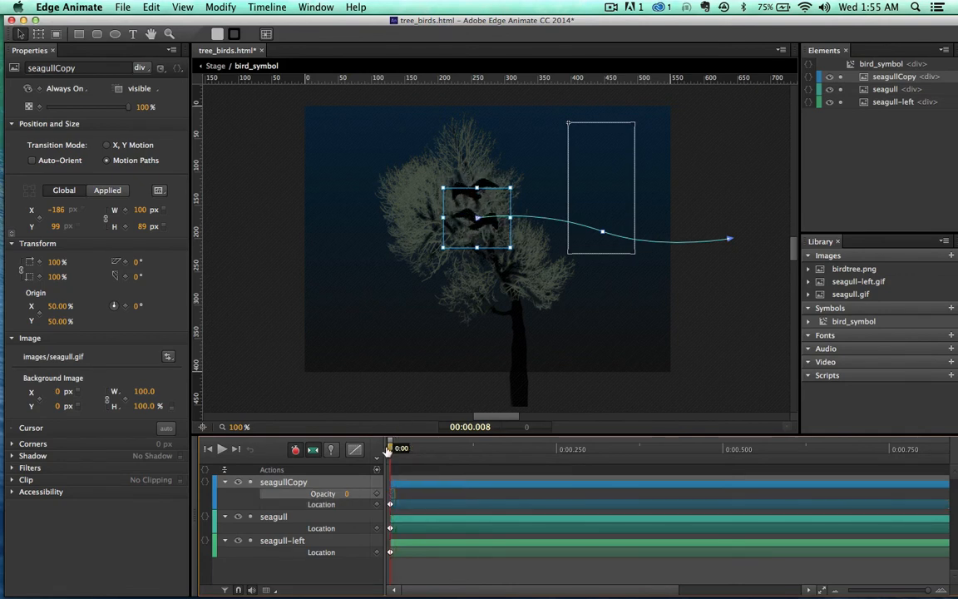
click(288, 518)
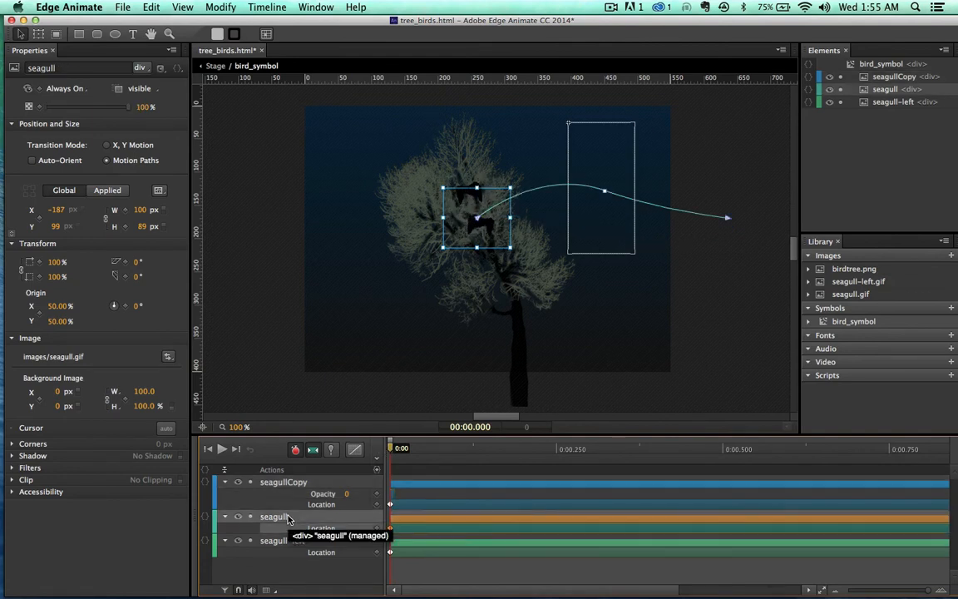
key(super+v)
Paste the same opacity keyframes onto seagull-left at the start of the timeline
click(280, 558)
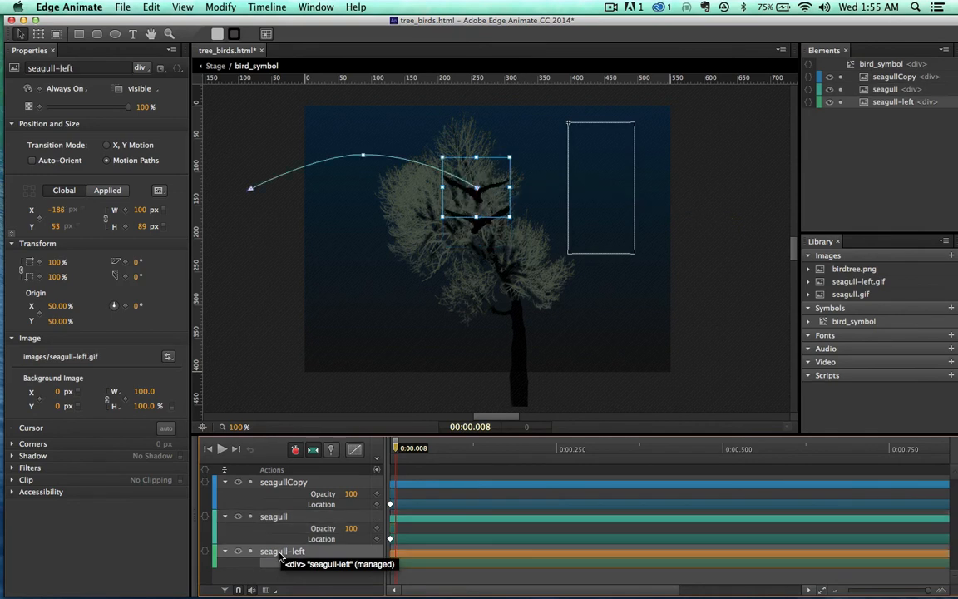
drag(394, 449, 381, 450)
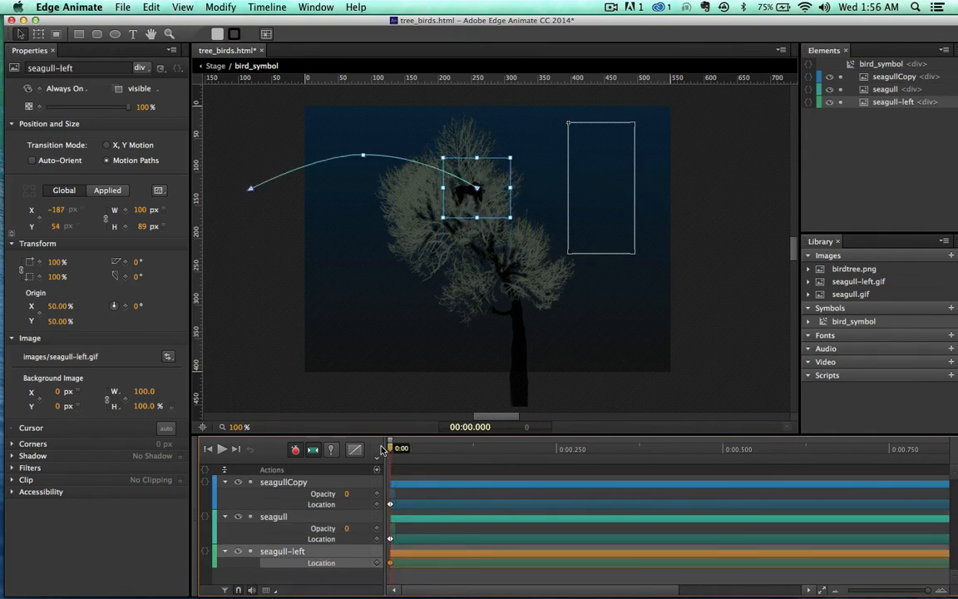
key(super+v)
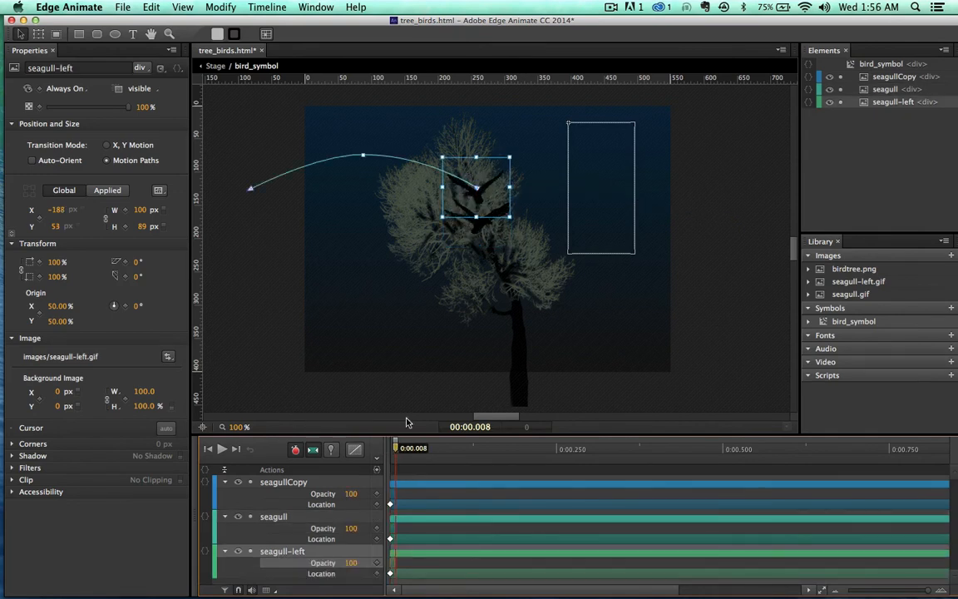
drag(395, 448, 368, 446)
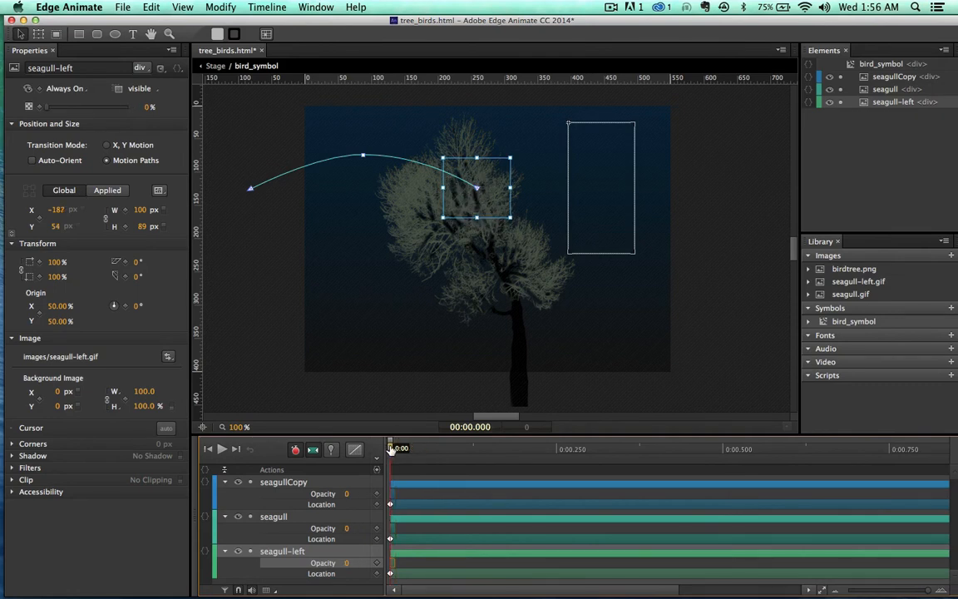
mouse_move(390, 449)
mouse_down()
mouse_move(735, 471)
mouse_move(440, 470)
mouse_move(391, 453)
mouse_up()
Return to the Stage and preview the composition in the browser
click(215, 66)
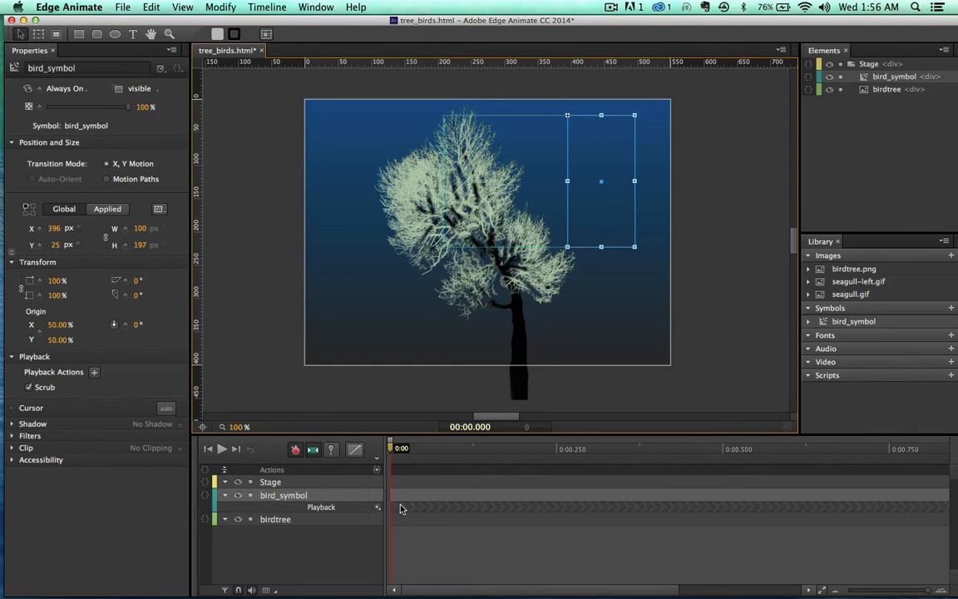
key(super+Return)
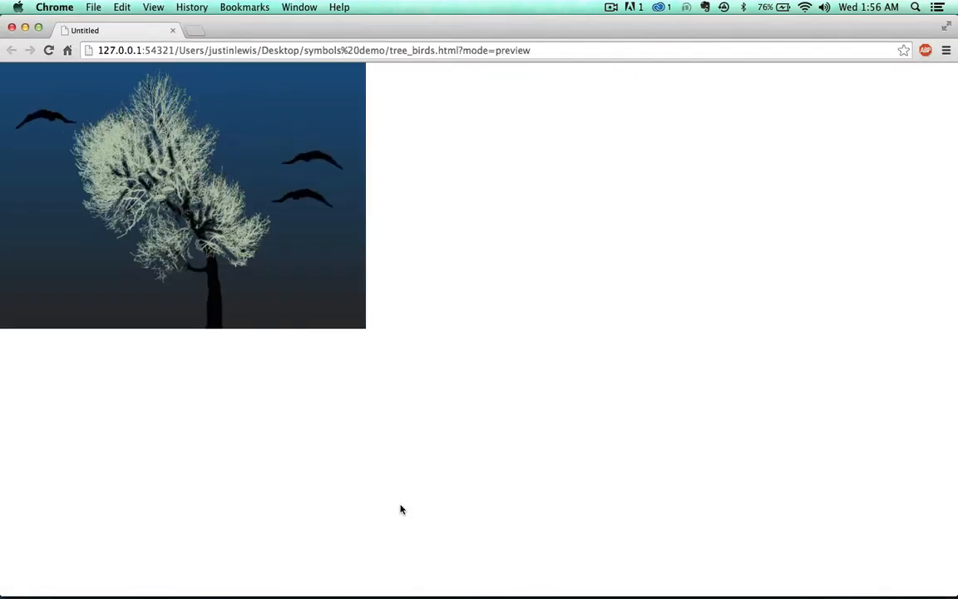
click(12, 28)
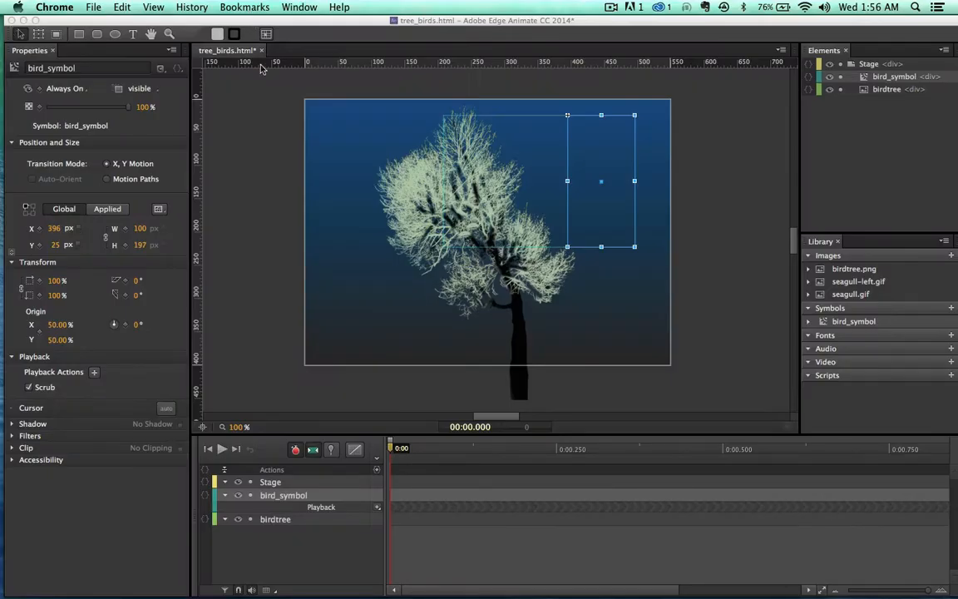
click(273, 164)
key(super+Return)
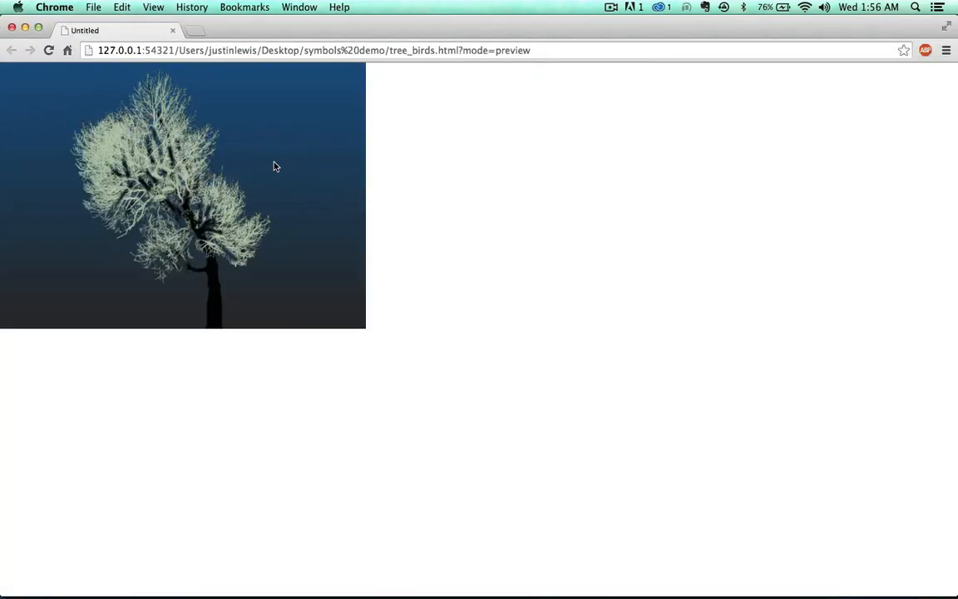
click(11, 30)
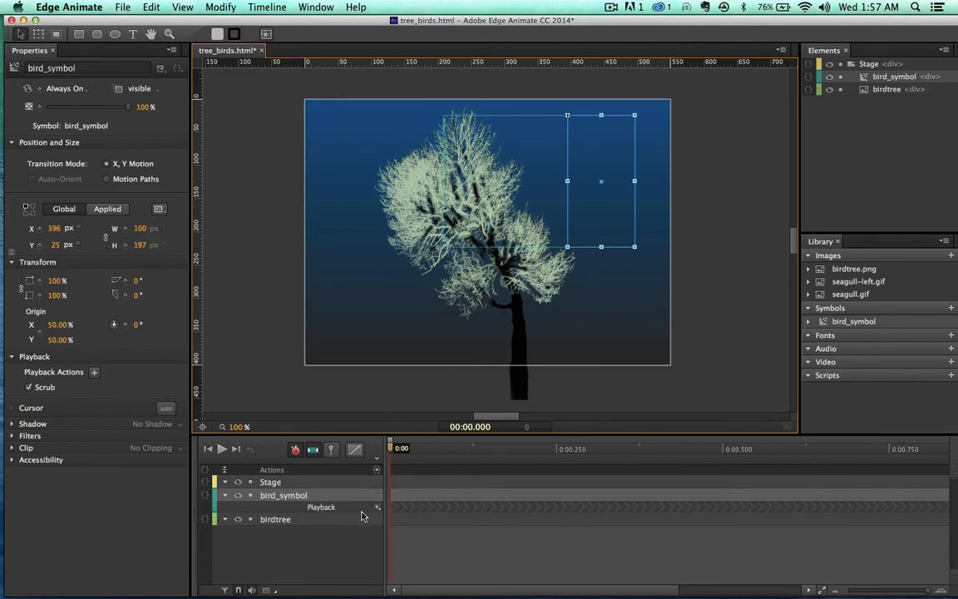
Add a Stop playback action at the start of bird_symbol's timeline and preview it in the browser
click(376, 509)
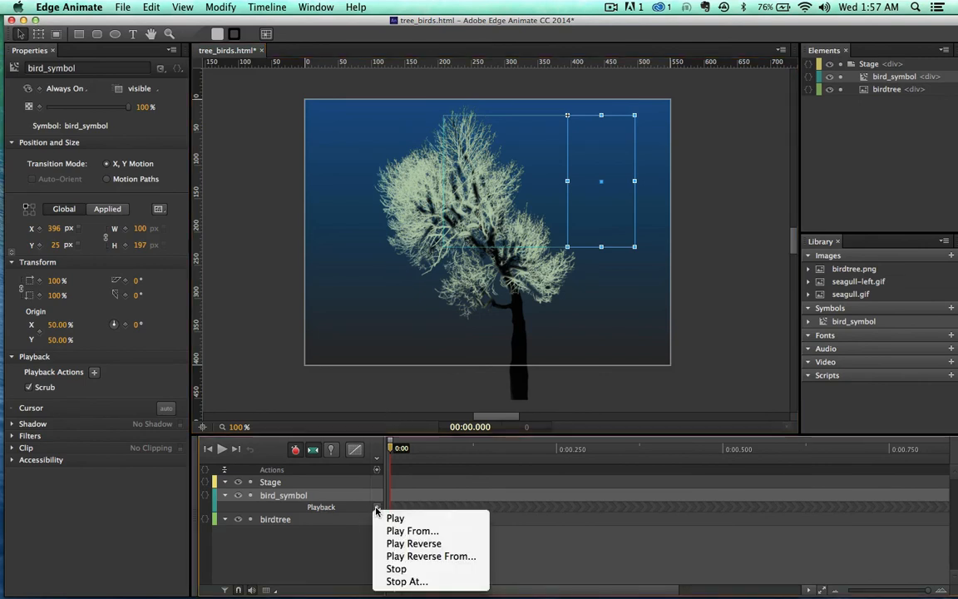
click(396, 569)
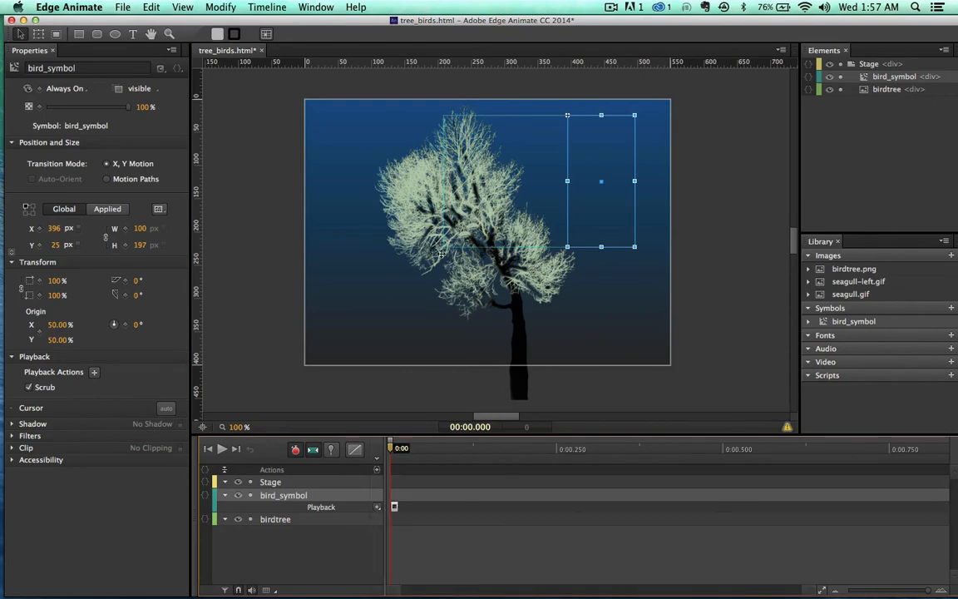
key(super+Return)
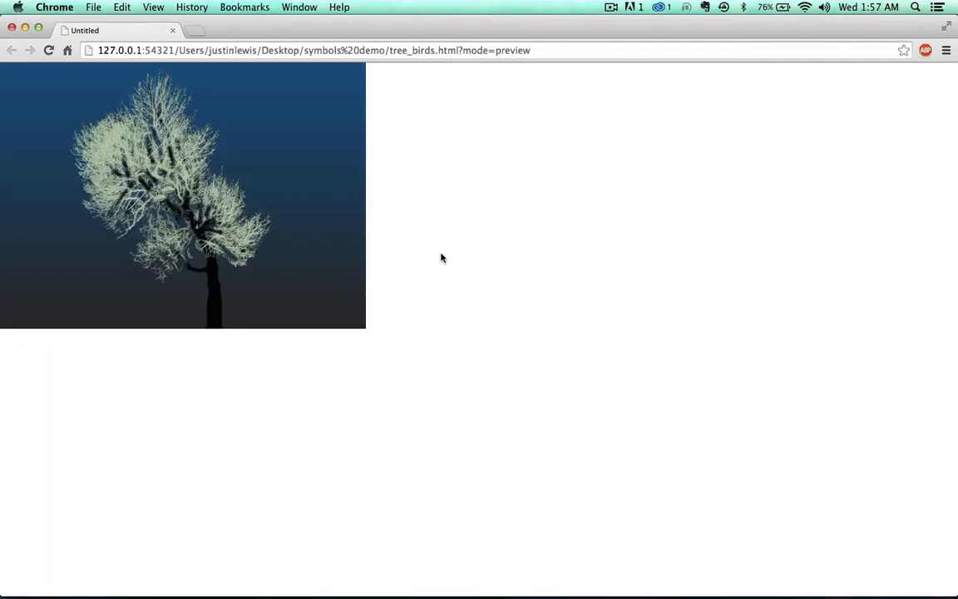
click(11, 28)
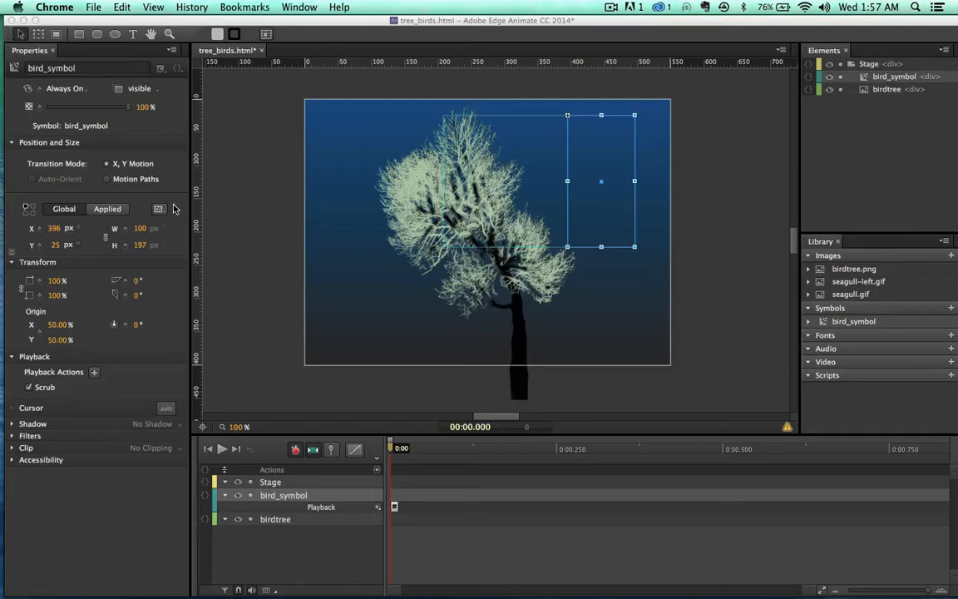
Select the birdtree element and add a mouseover event to its actions
click(314, 498)
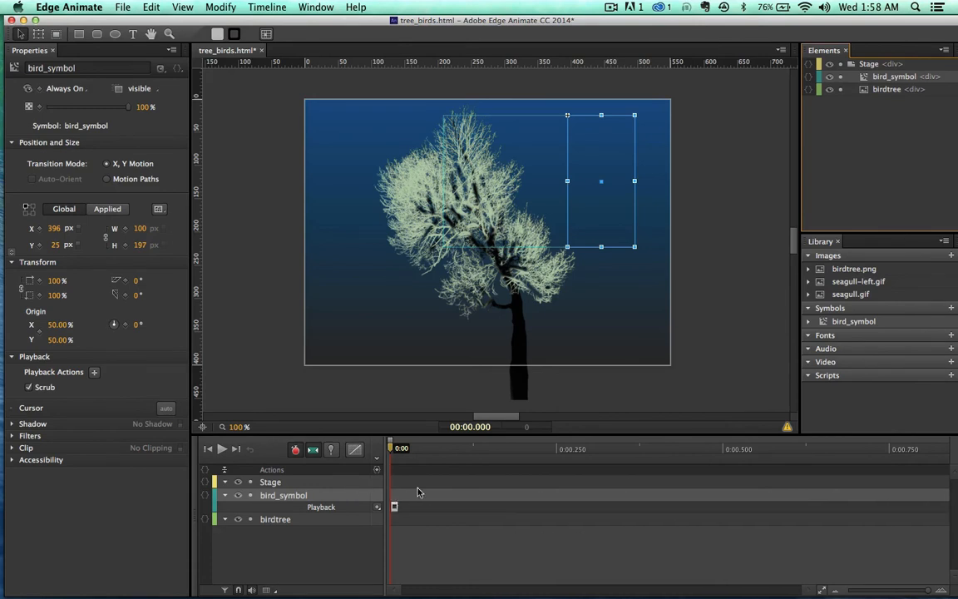
click(863, 182)
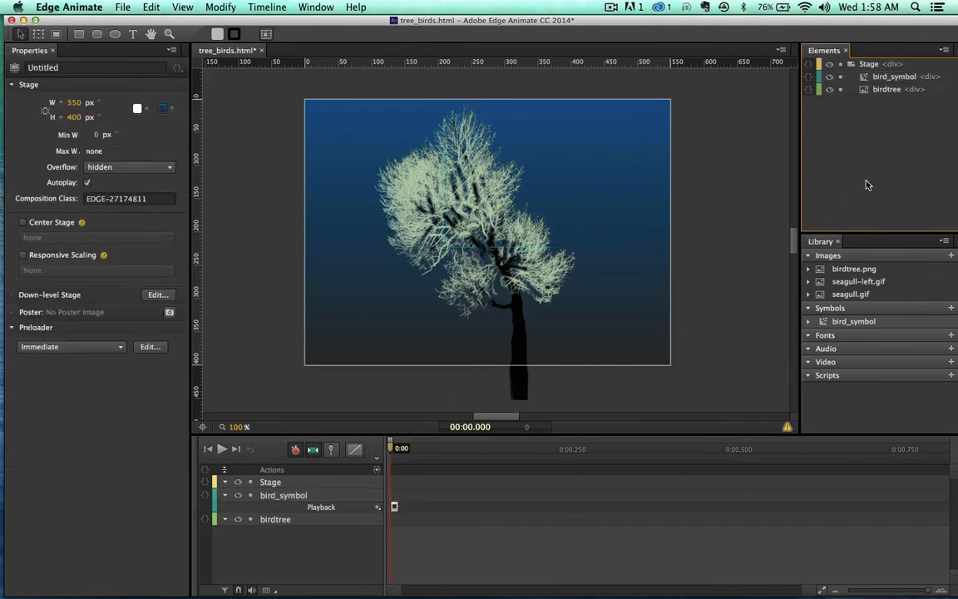
click(865, 91)
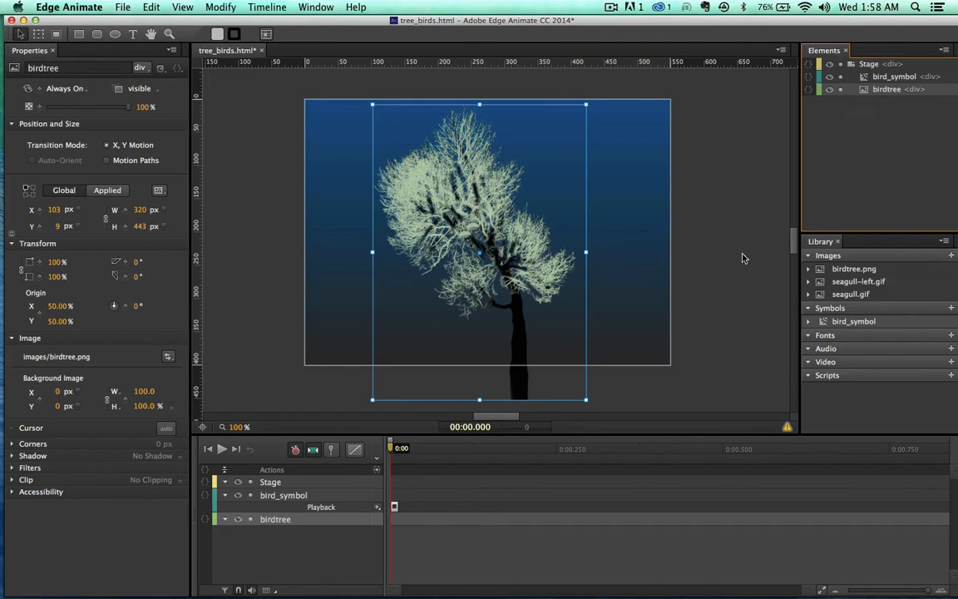
click(809, 90)
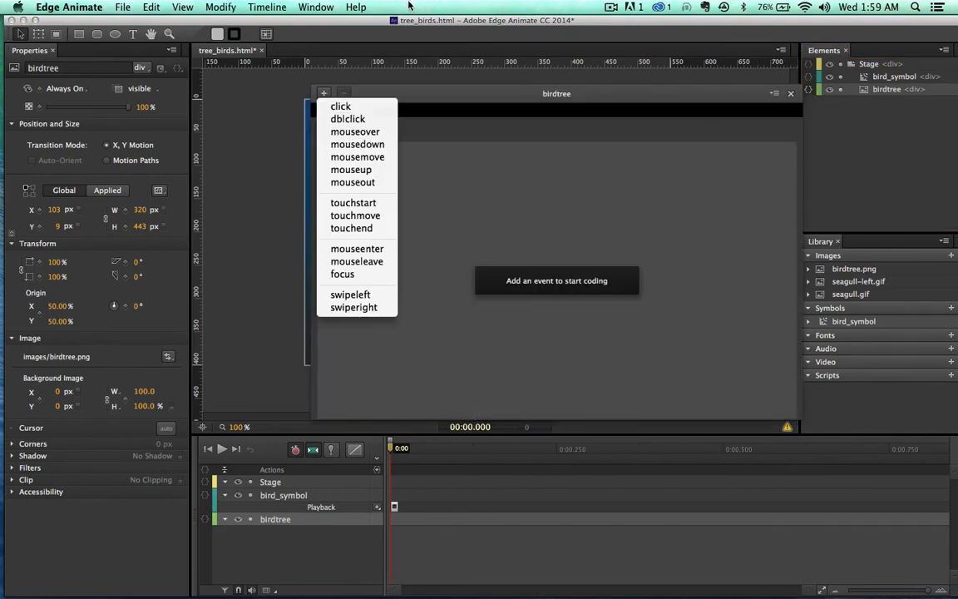
click(346, 133)
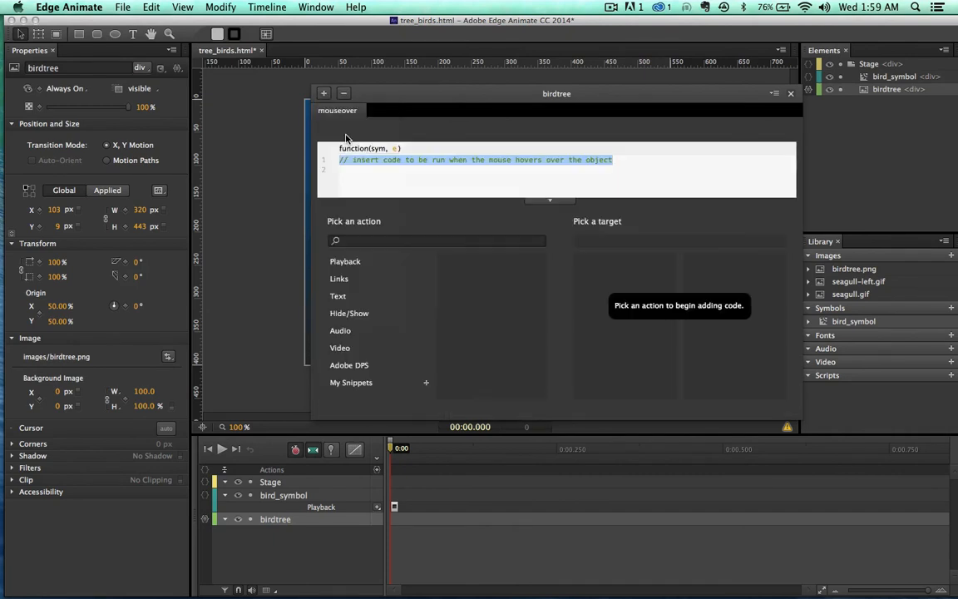
Insert a Playback Play action targeting bird_symbol on the Stage into the mouseover handler
click(342, 262)
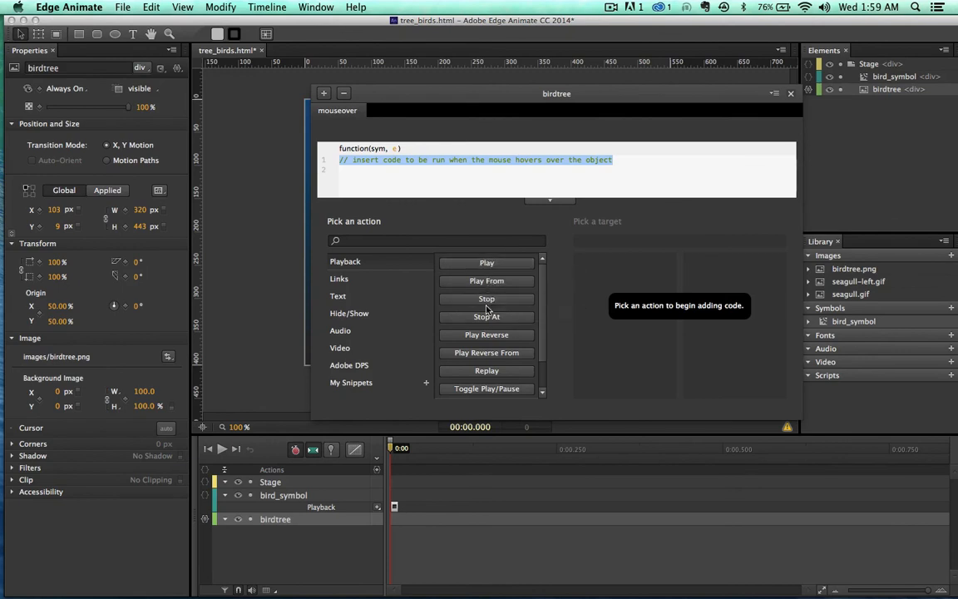
scroll(487, 309, down, 2)
scroll(488, 309, up, 2)
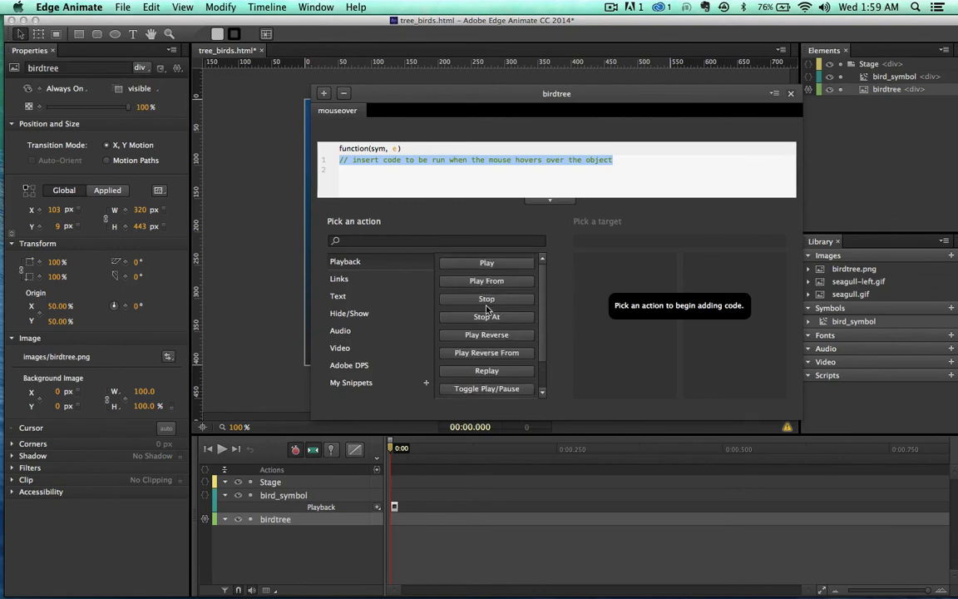
click(467, 262)
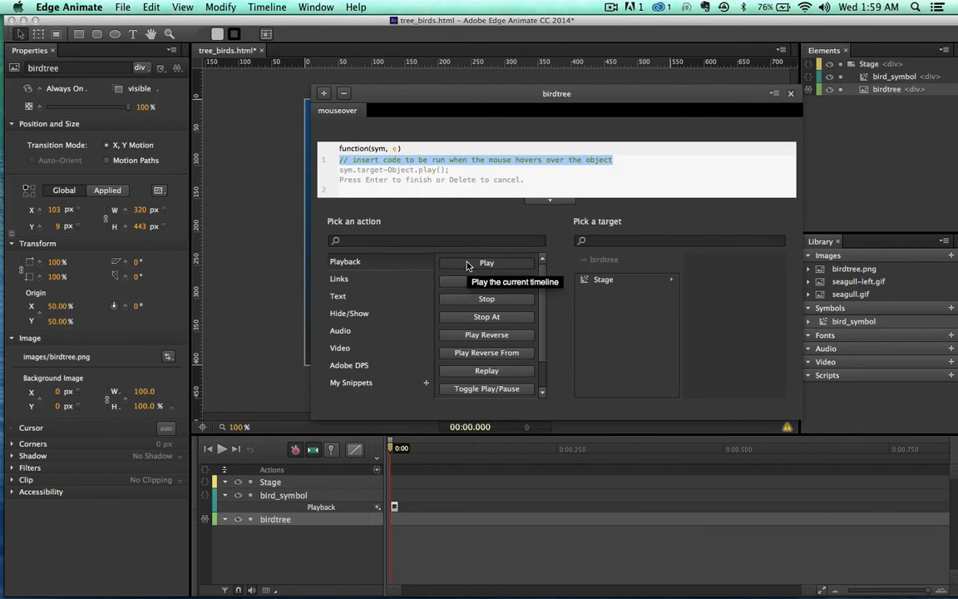
click(610, 280)
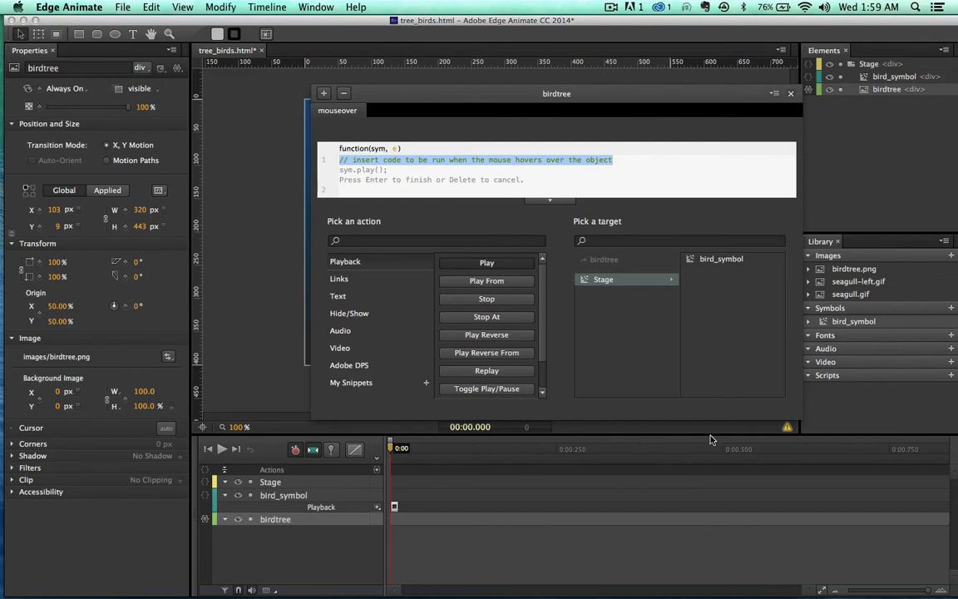
click(596, 240)
text(bird_)
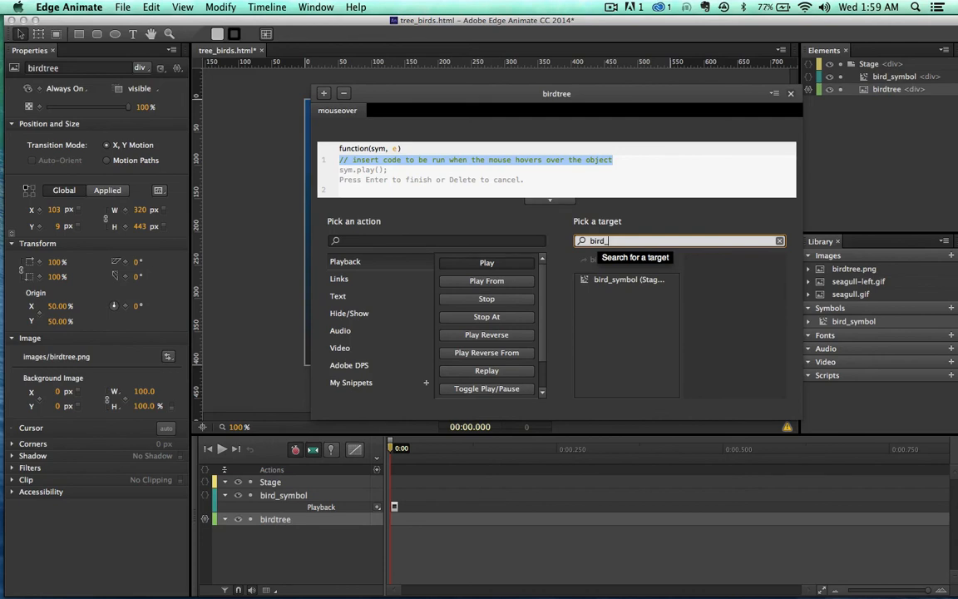
key(BackSpace)
key(BackSpace)
key(BackSpace)
key(BackSpace)
key(BackSpace)
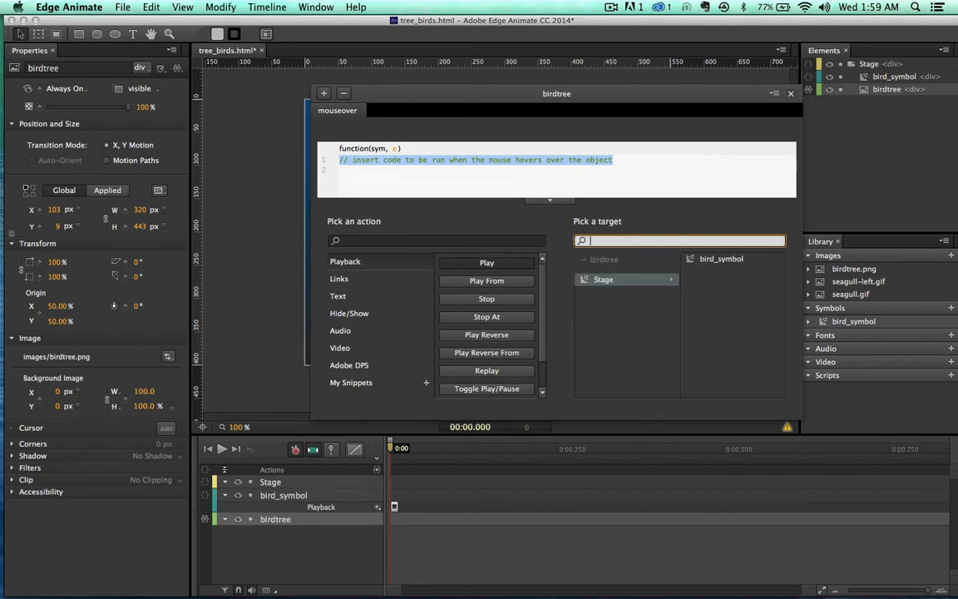
click(701, 260)
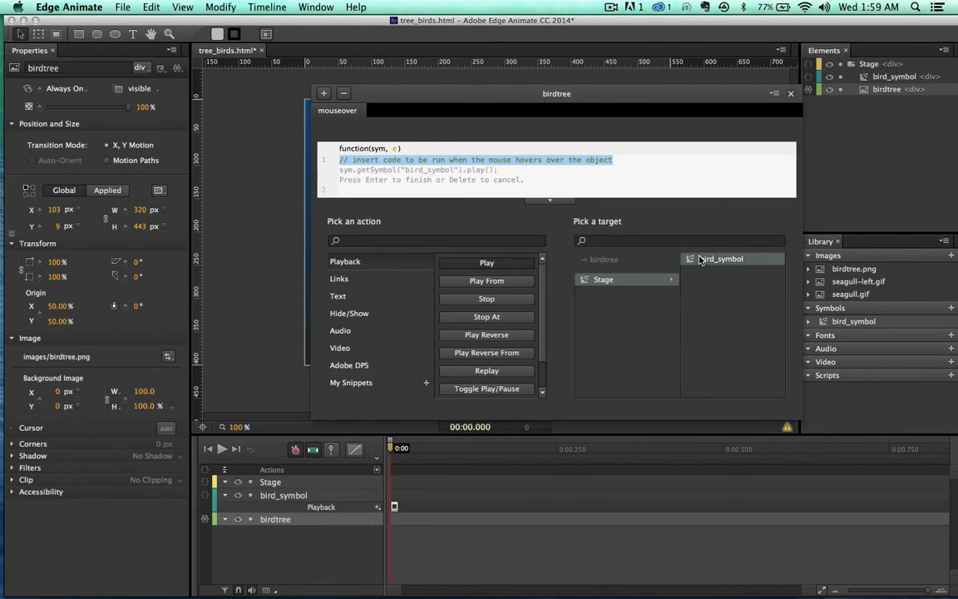
key(Return)
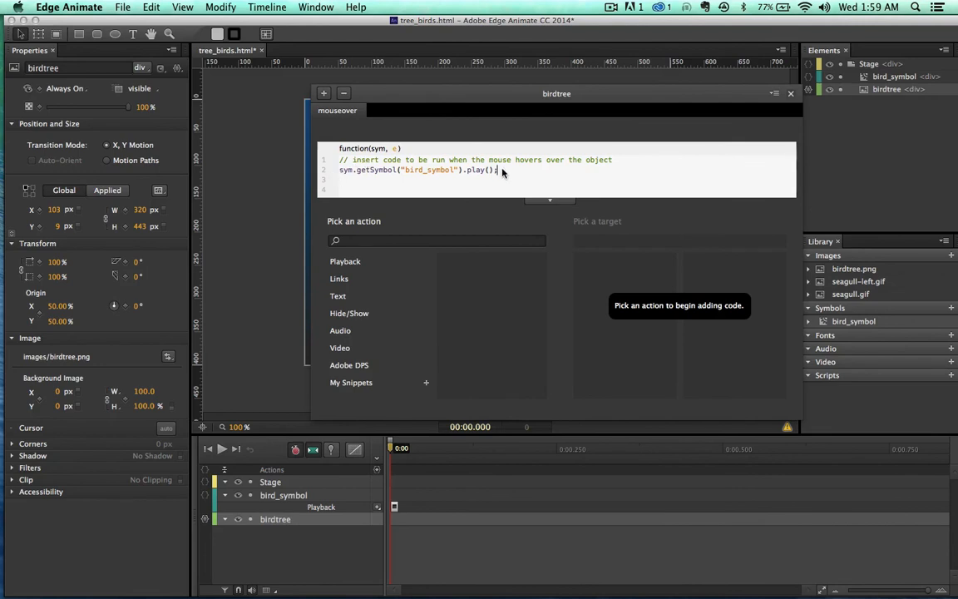
Review the inserted play code for bird_symbol and close the birdtree actions panel
drag(498, 170, 335, 175)
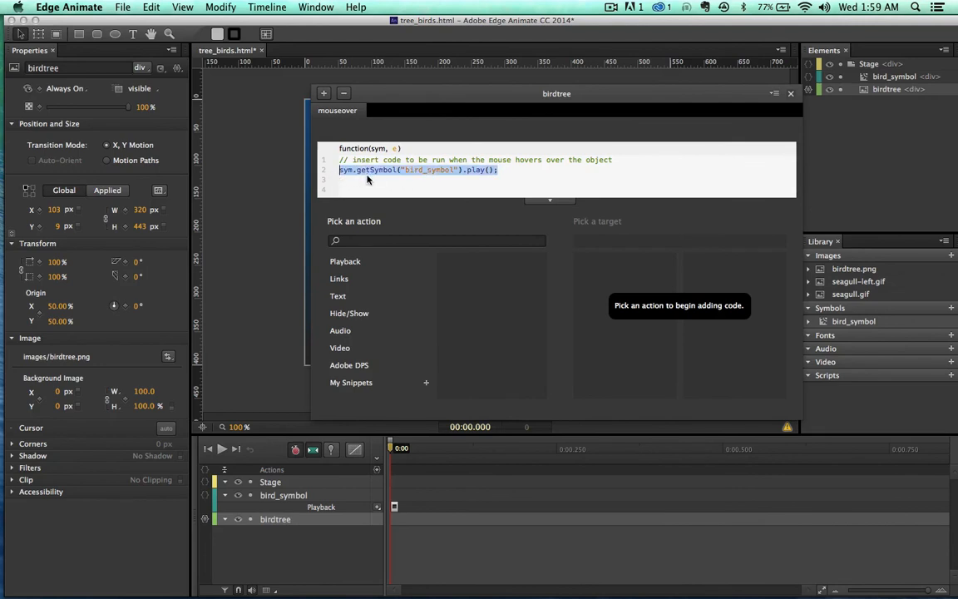
click(390, 183)
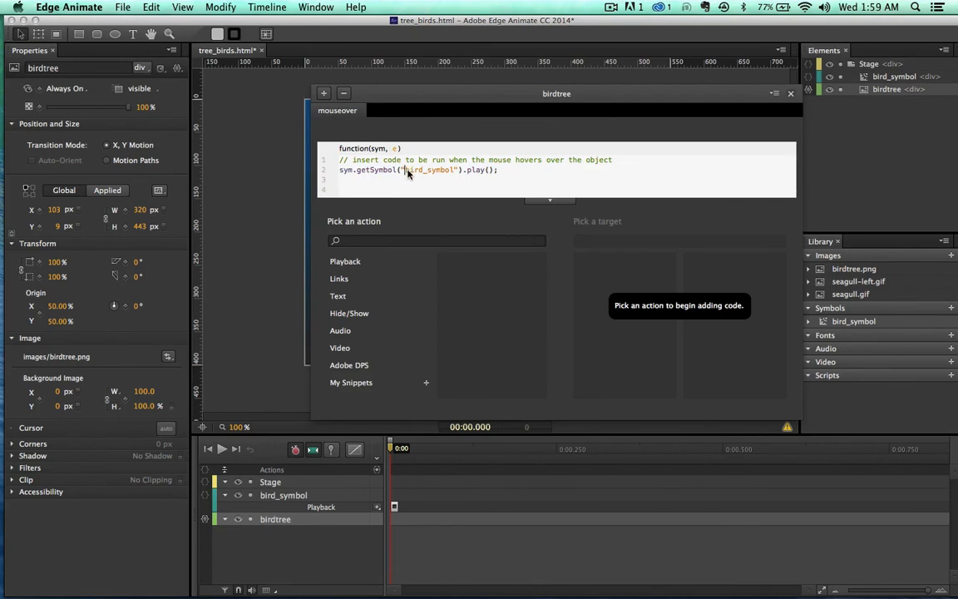
double_click(415, 170)
click(790, 94)
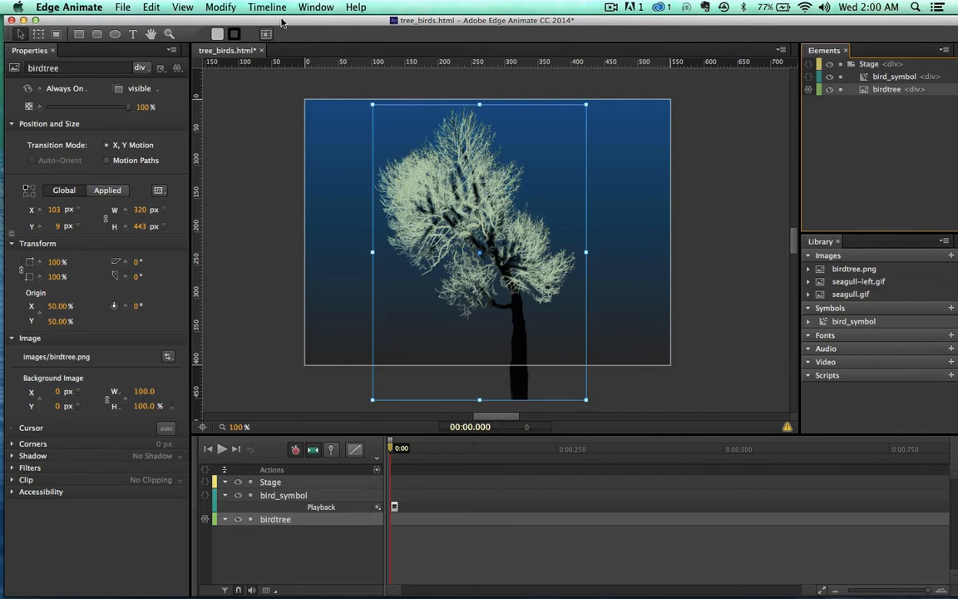
Preview the composition in the browser, reload it, hover over the tree, and close the browser
drag(281, 23, 279, 23)
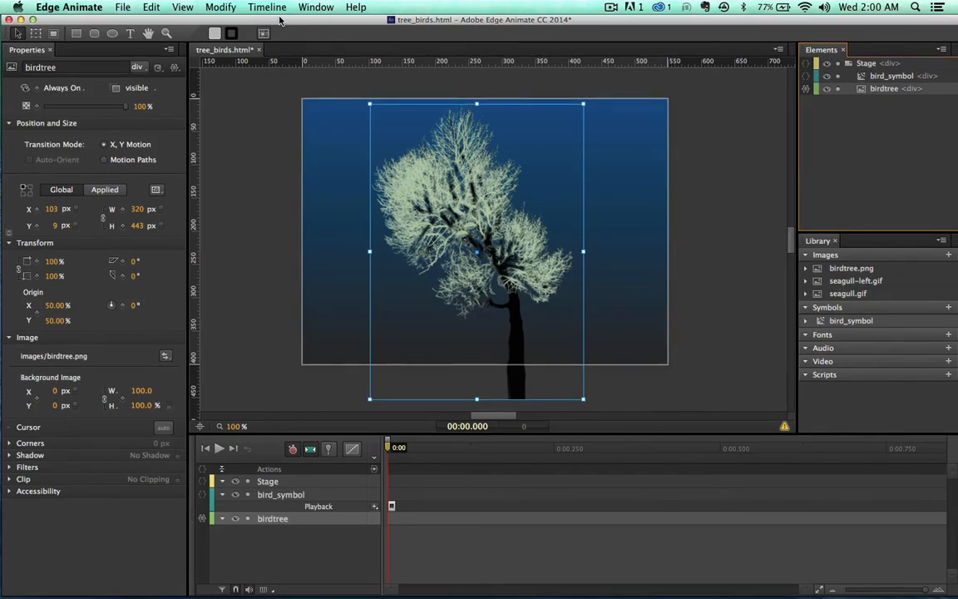
key(super+Return)
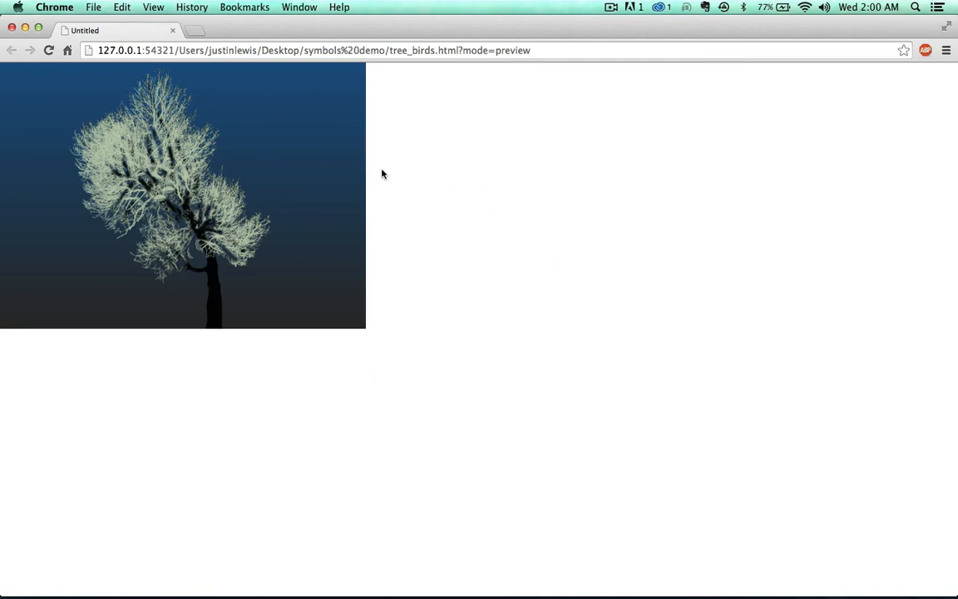
mouse_move(190, 187)
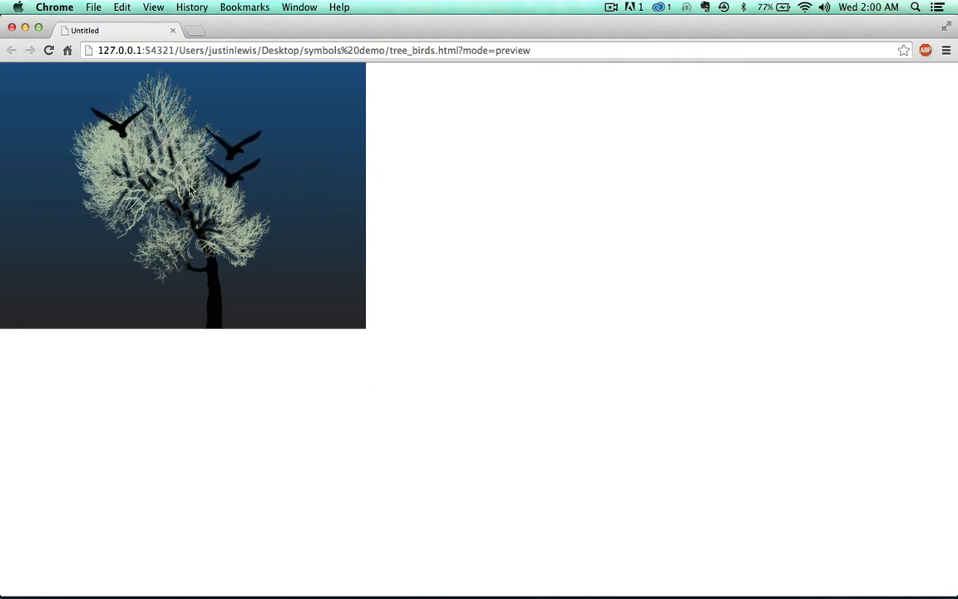
click(48, 50)
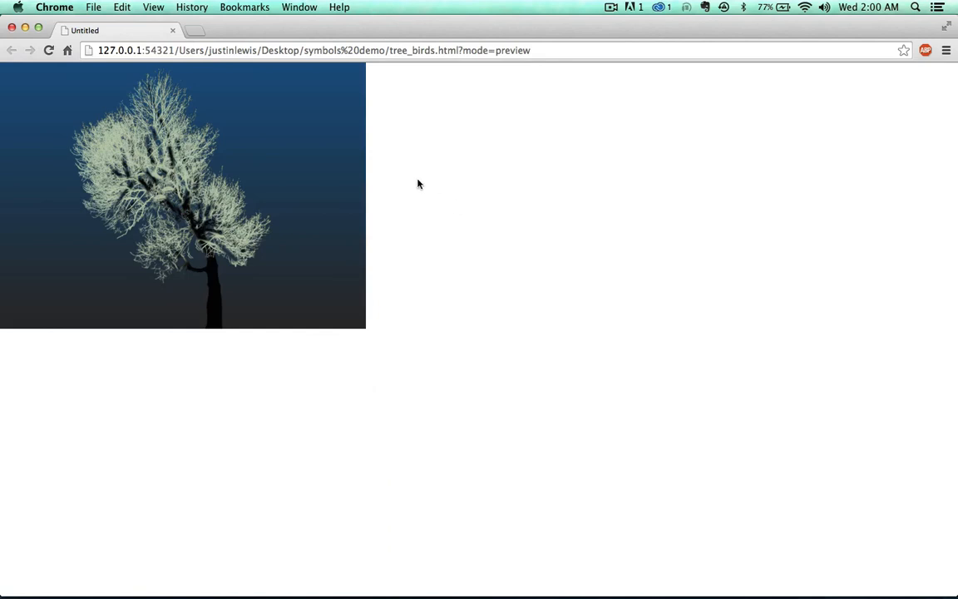
mouse_move(178, 183)
click(178, 182)
click(12, 28)
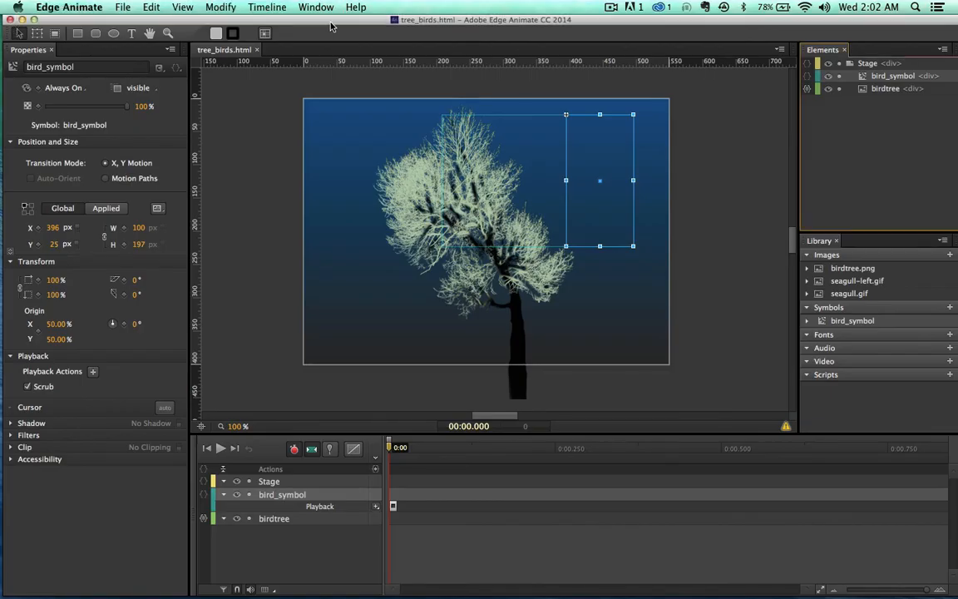
drag(336, 26, 332, 26)
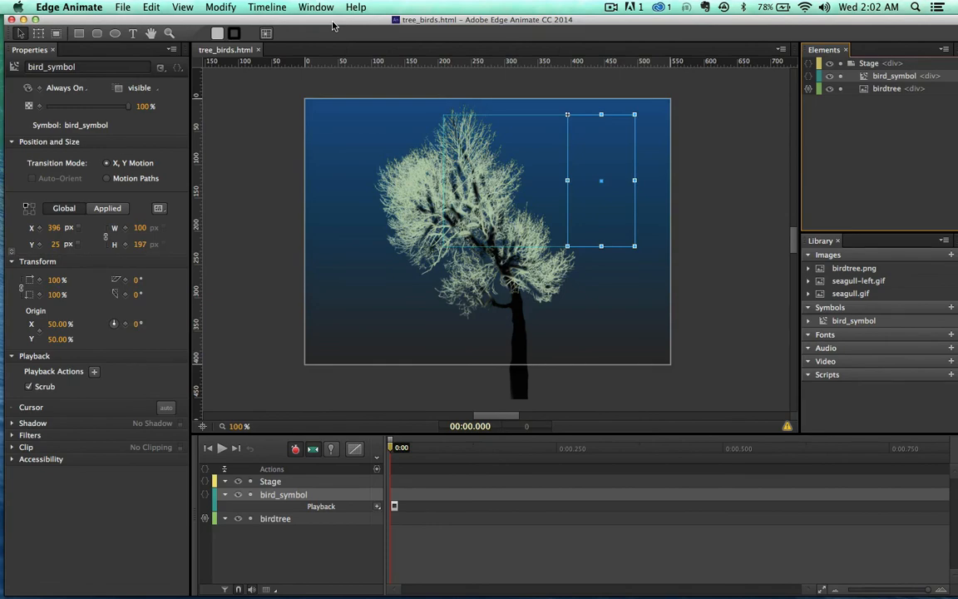